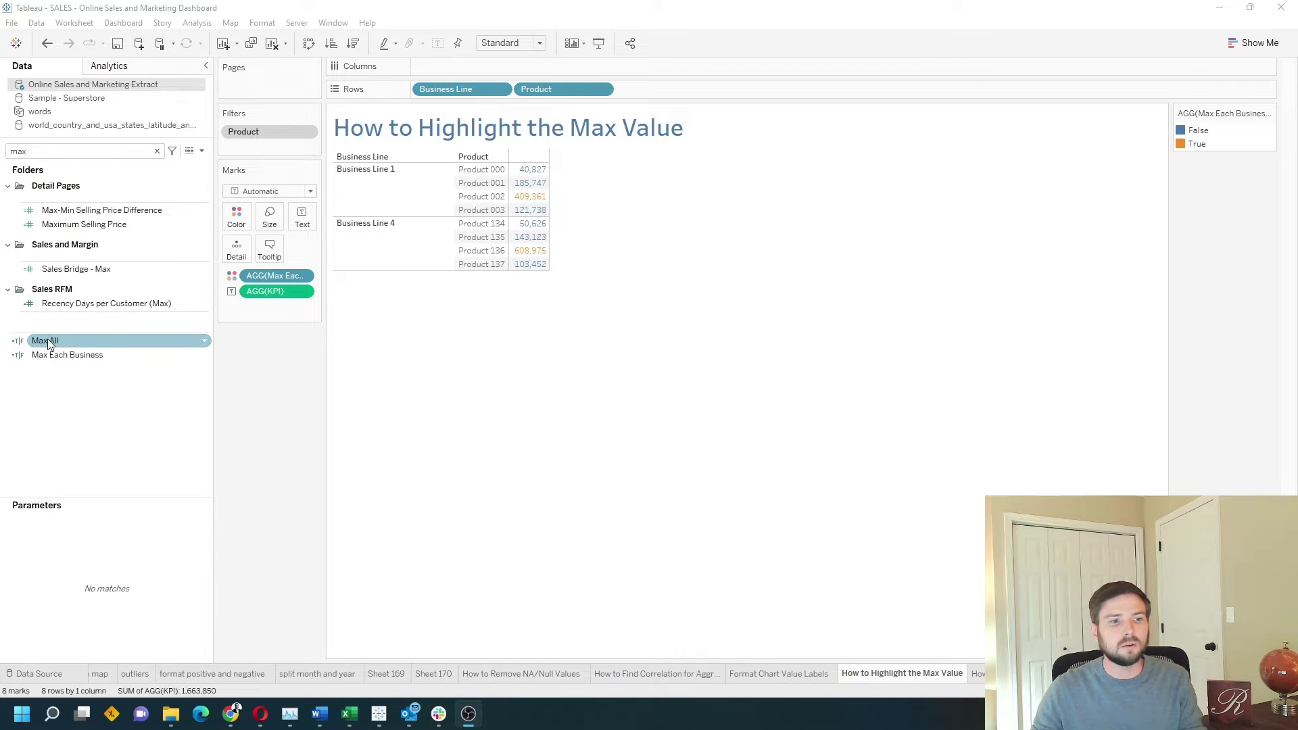
# Drag the Max Each Business pill off Color to clear the orange highlighting.
pyautogui.moveTo(44, 339); pyautogui.dragTo(261, 276)
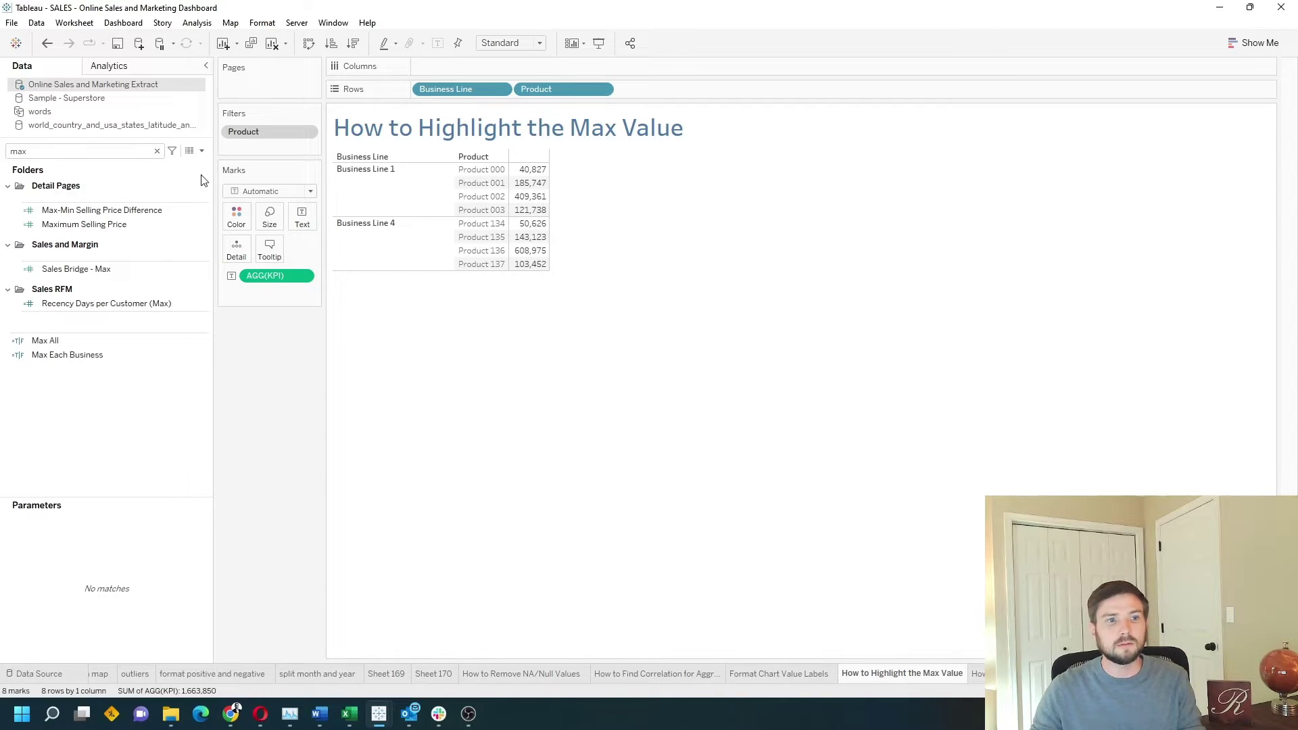
# Create a new calculated field named max Value - All.
pyautogui.click(204, 153)
pyautogui.click(112, 166)
pyautogui.moveTo(582, 164); pyautogui.dragTo(636, 317)
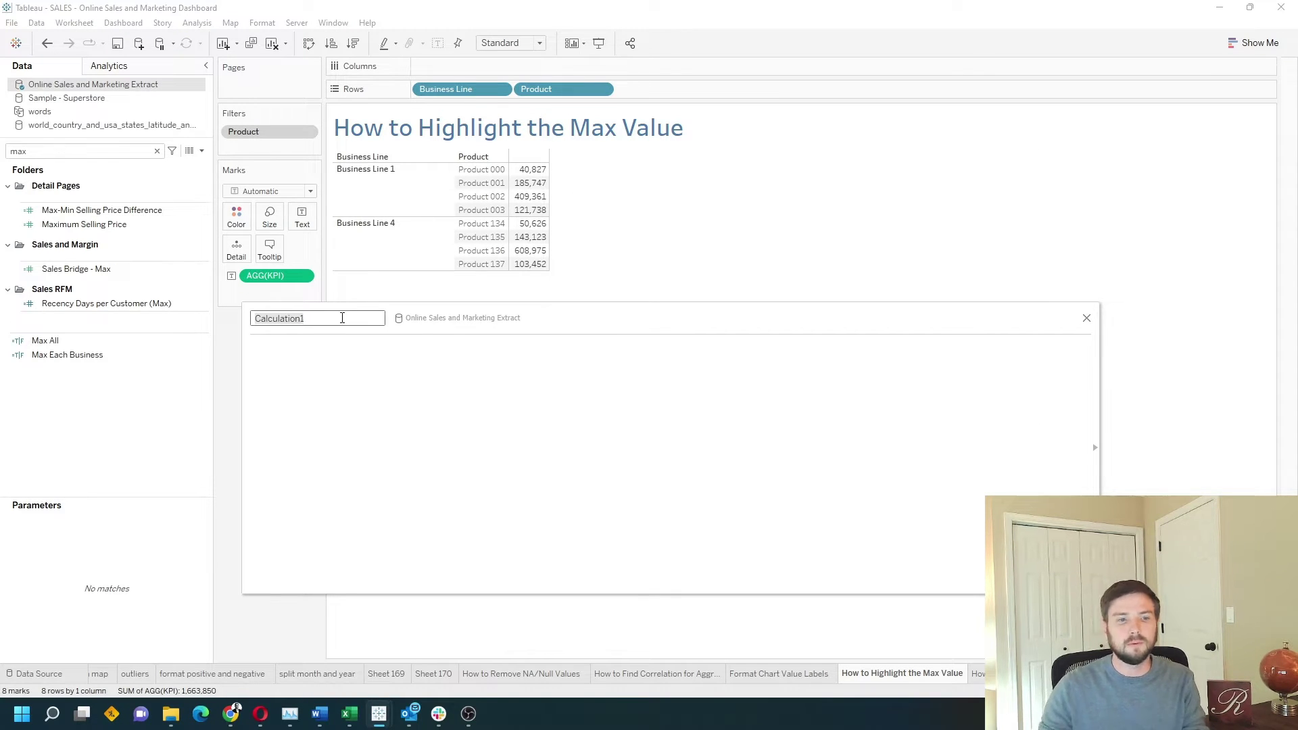
pyautogui.write('maxValue')
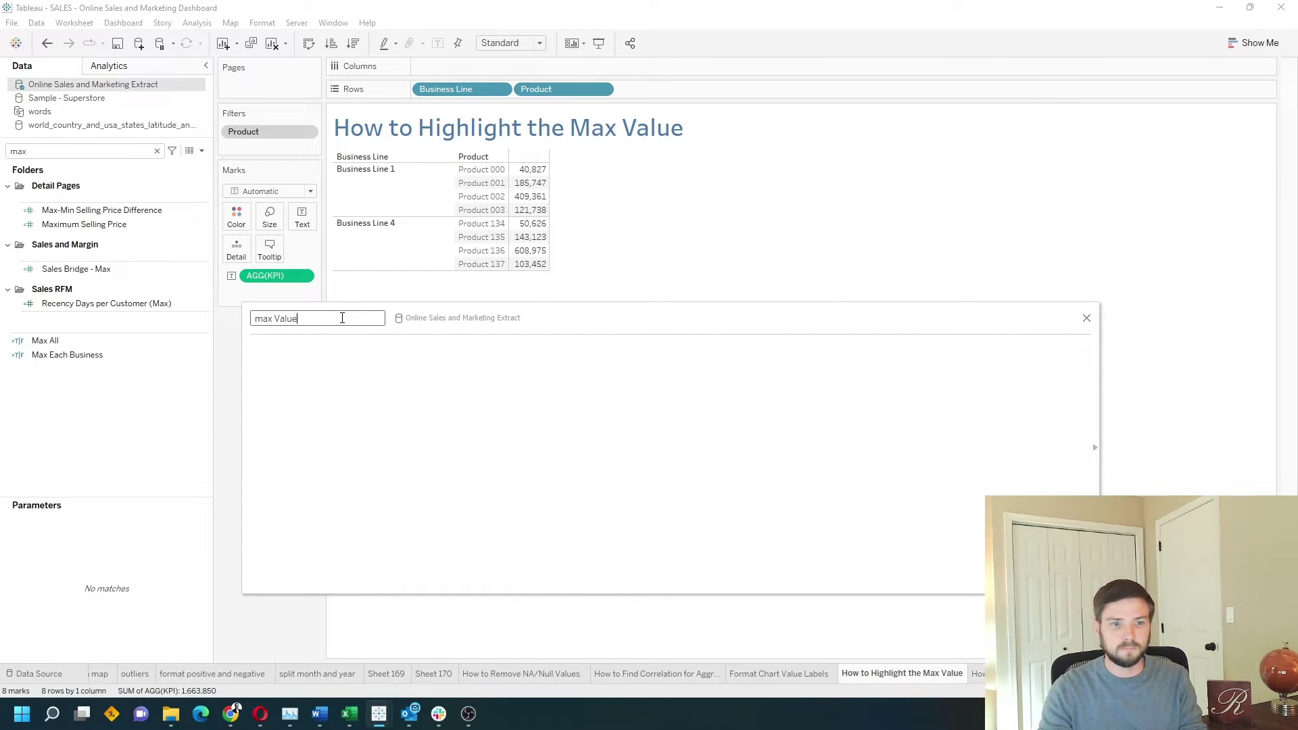
pyautogui.write(' - Al')
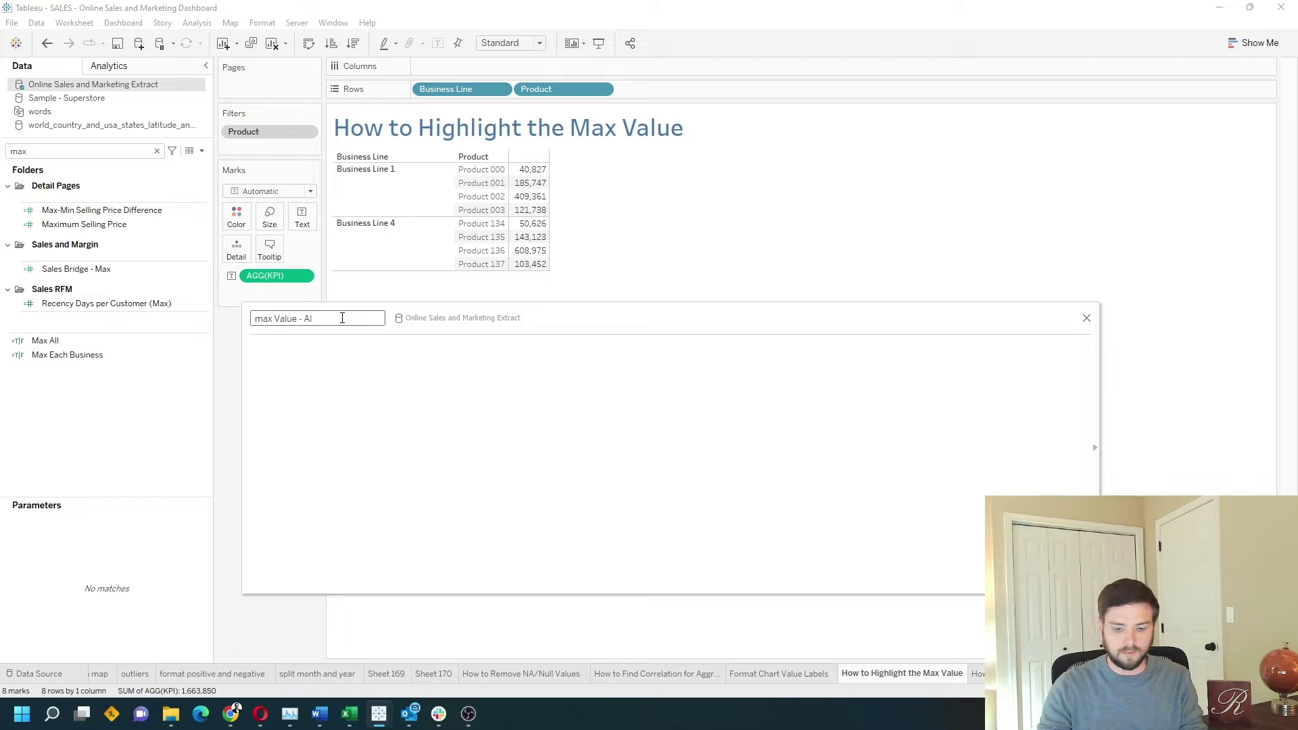
pyautogui.write('l')
pyautogui.press('Tab')
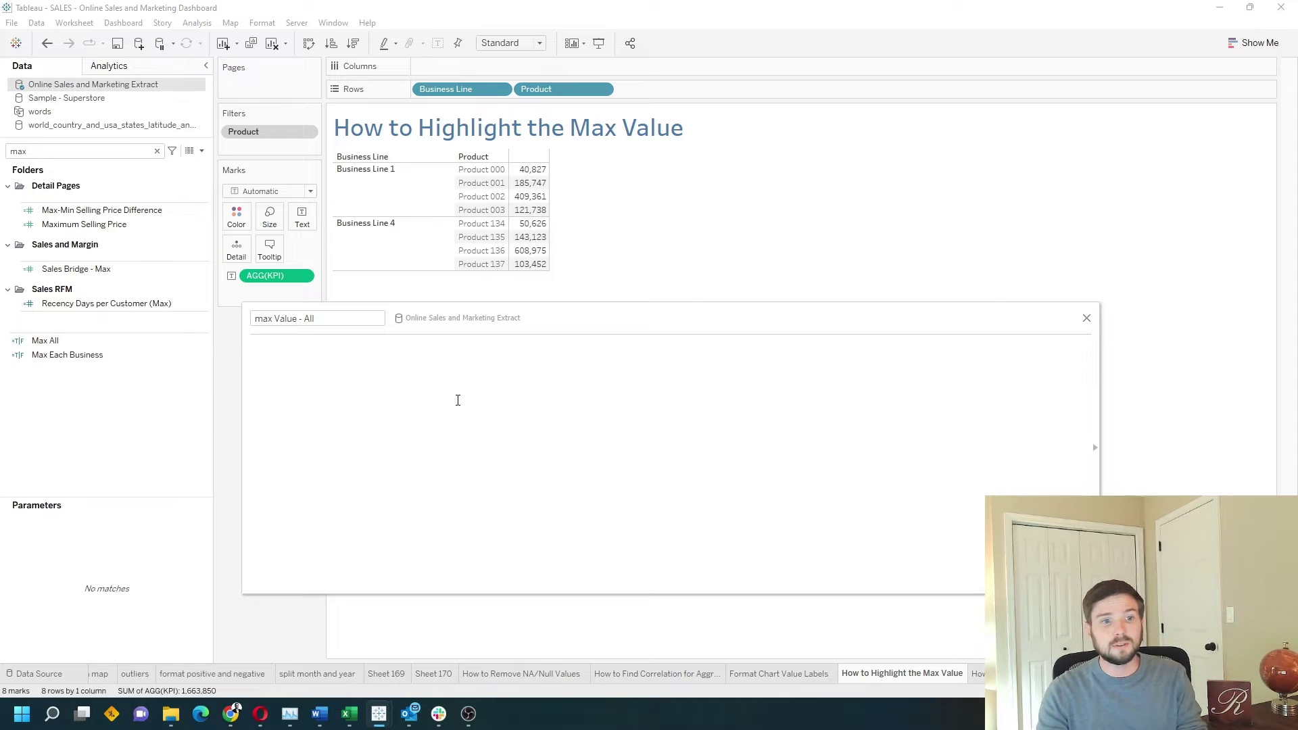
pyautogui.write('{ inc')
# Enter the formula { INCLUDE [Business Line], [Product]: [KPI] } using dragged field pills.
pyautogui.press('Return')
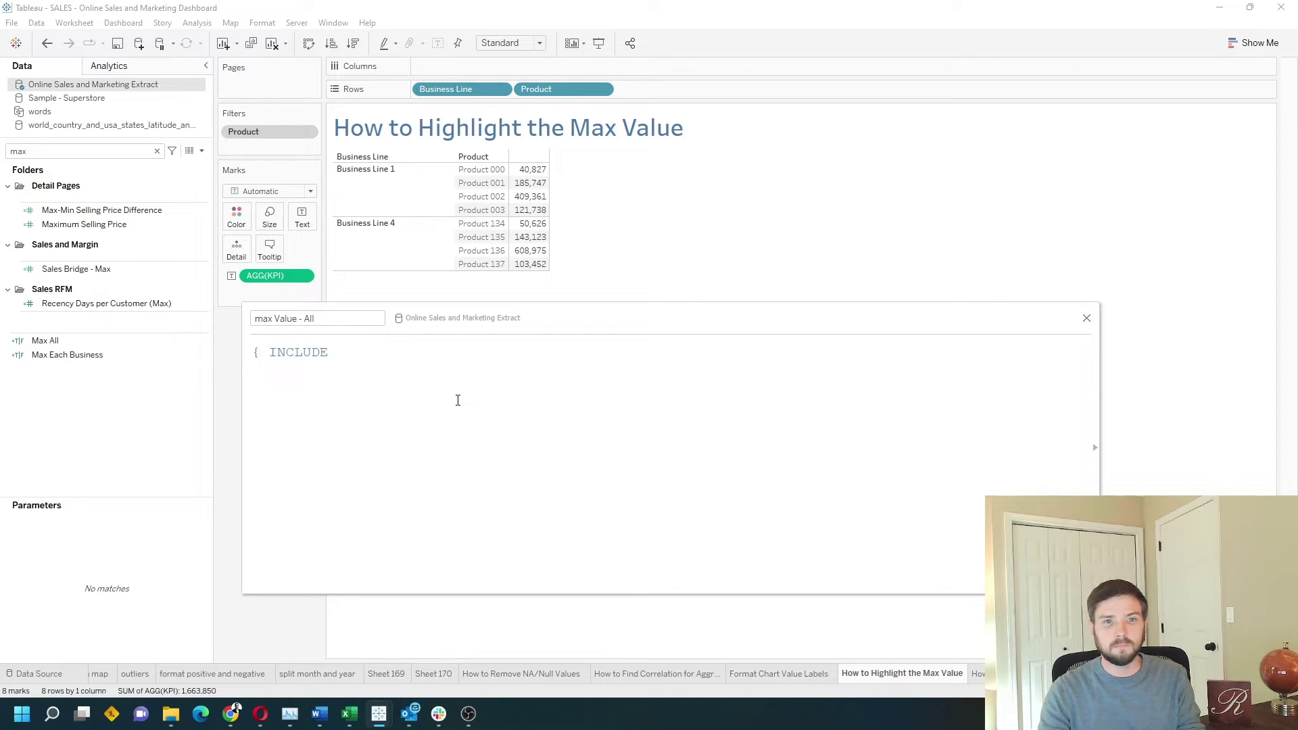
pyautogui.moveTo(456, 90); pyautogui.dragTo(479, 371)
pyautogui.moveTo(536, 89); pyautogui.dragTo(517, 369)
pyautogui.write(':')
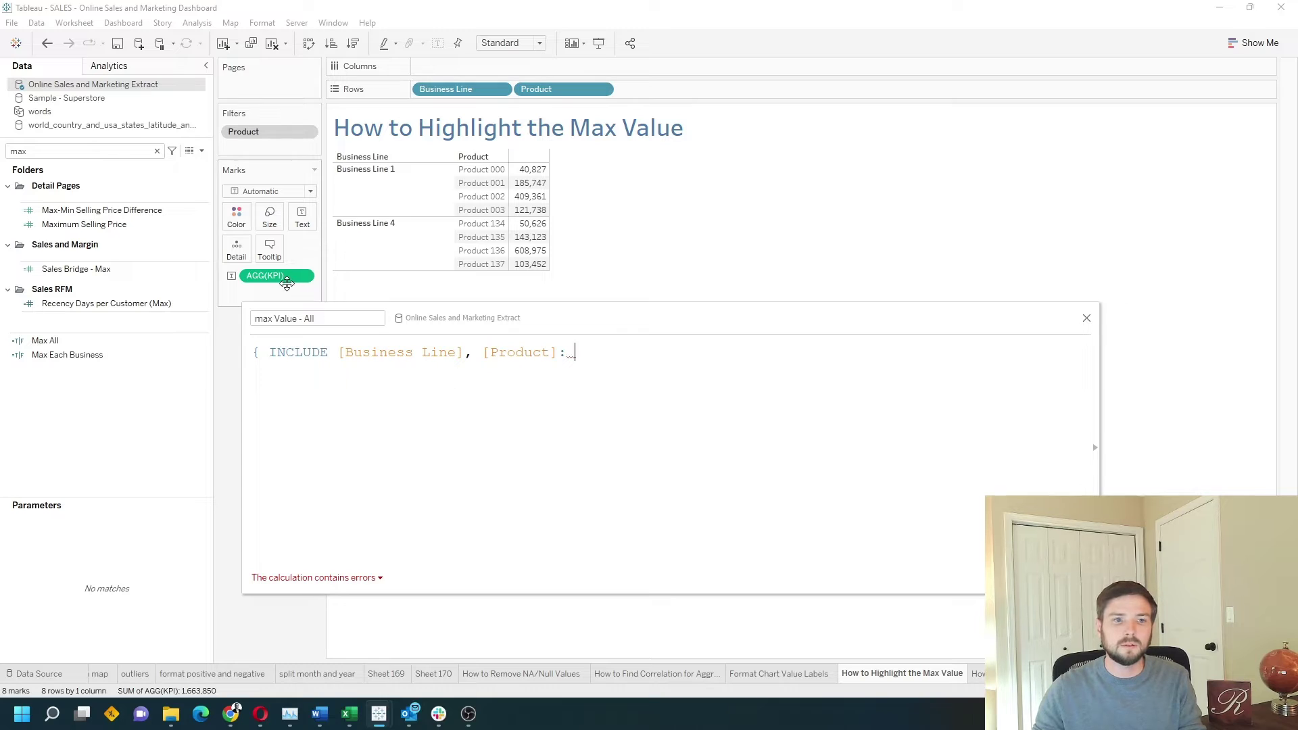
pyautogui.moveTo(266, 277); pyautogui.dragTo(589, 444)
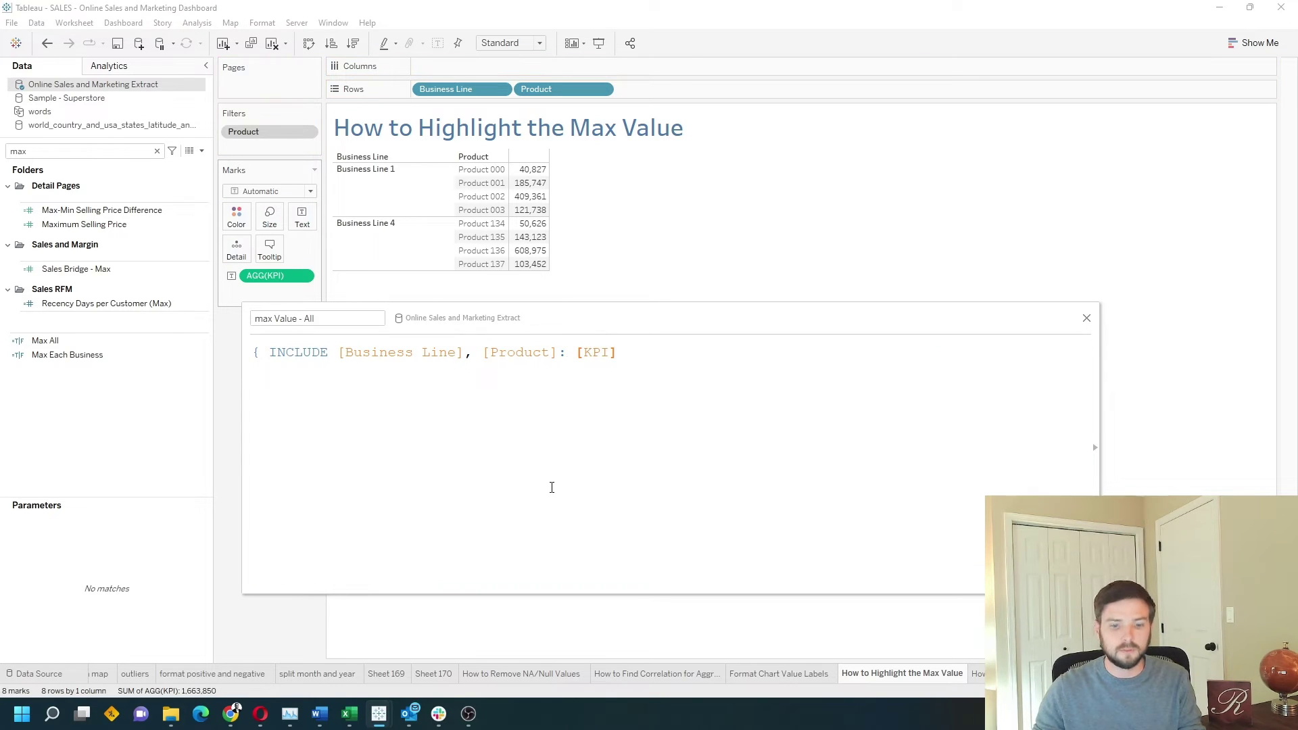
pyautogui.write('}')
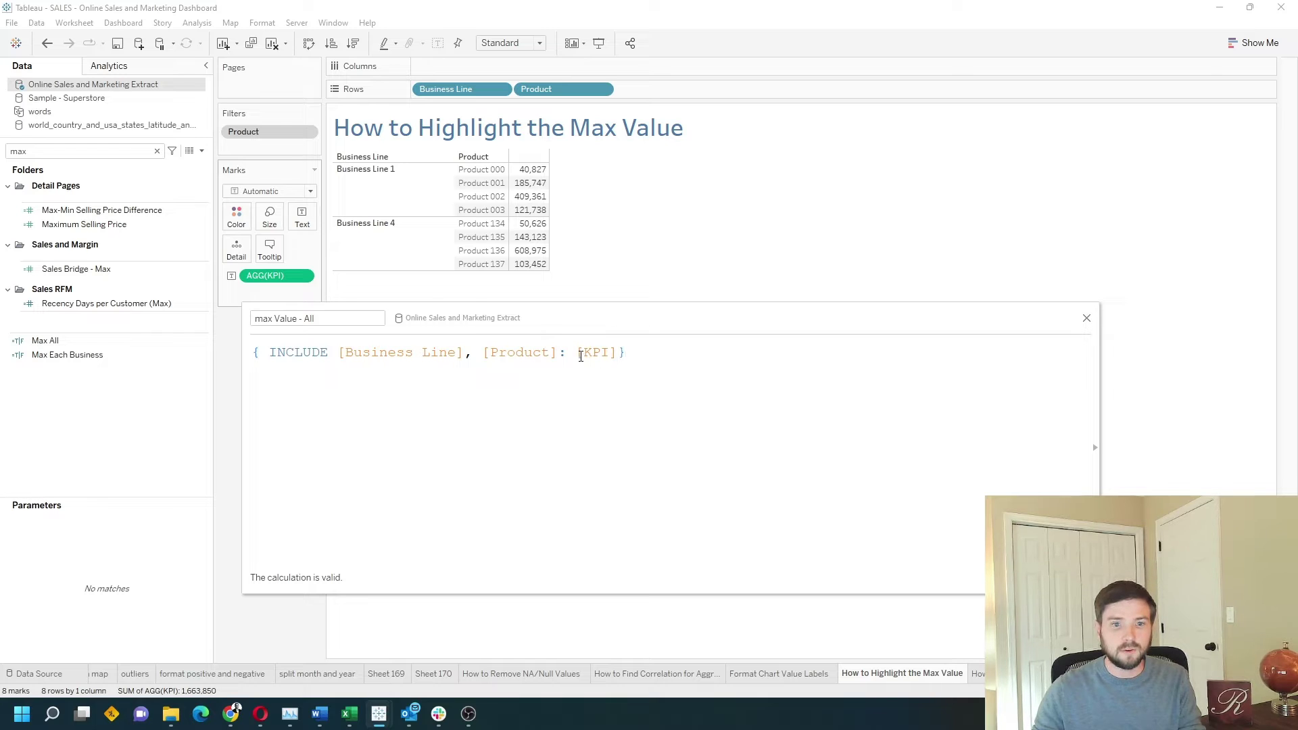
pyautogui.write('sum')
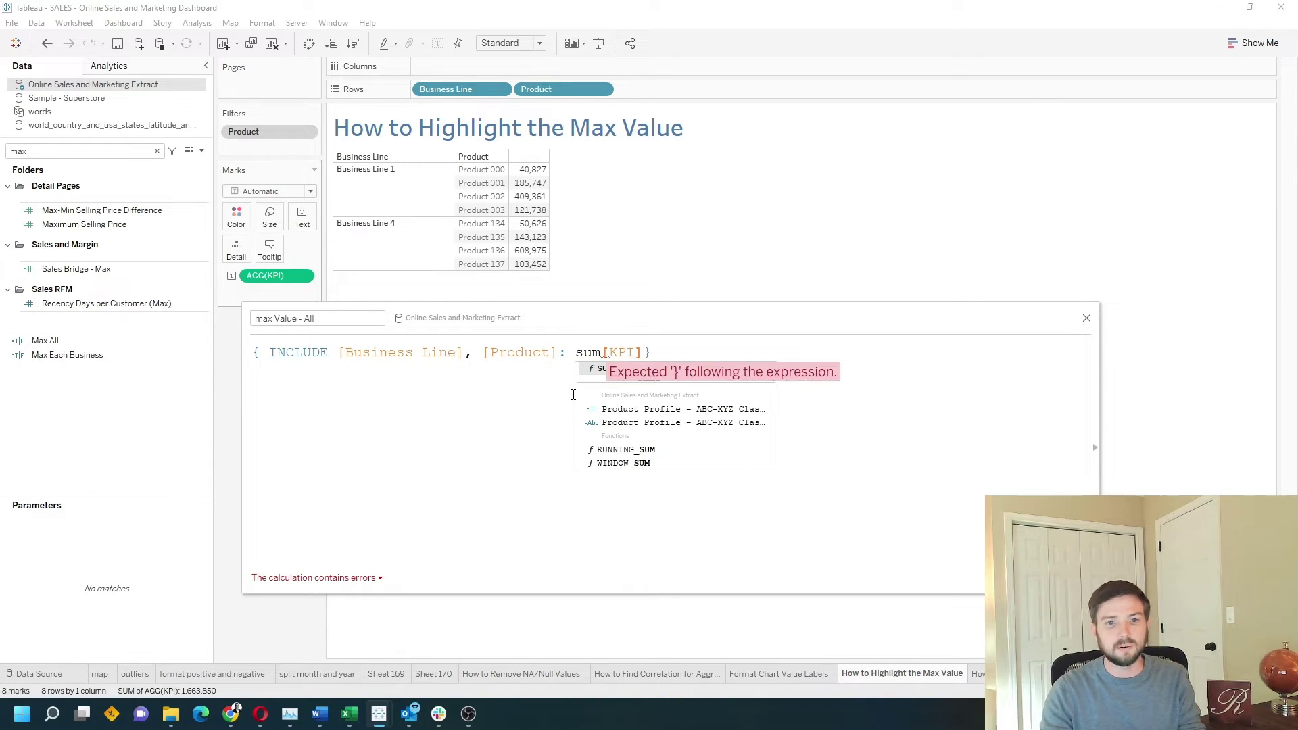
pyautogui.press('BackSpace')
pyautogui.press('BackSpace')
pyautogui.press('BackSpace')
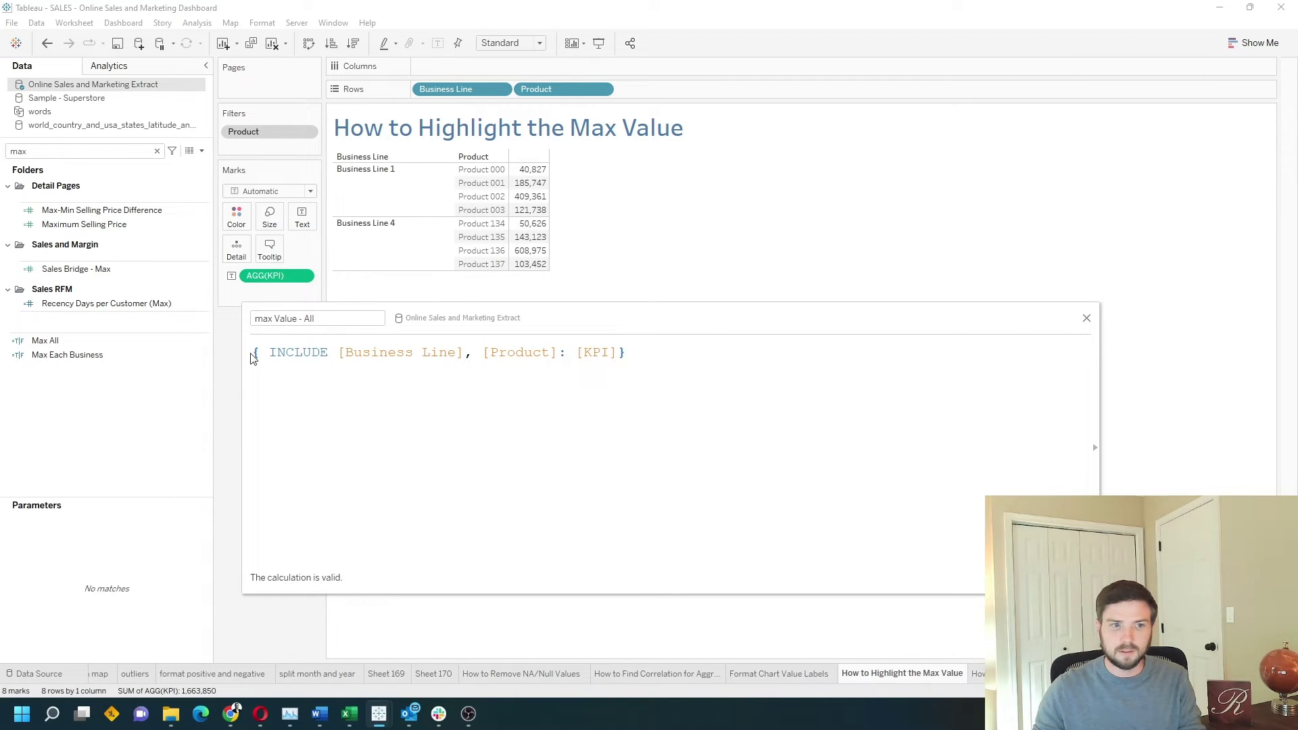
# Put {max( on a new line above the INCLUDE expression and )} on a line below it.
pyautogui.press('Return')
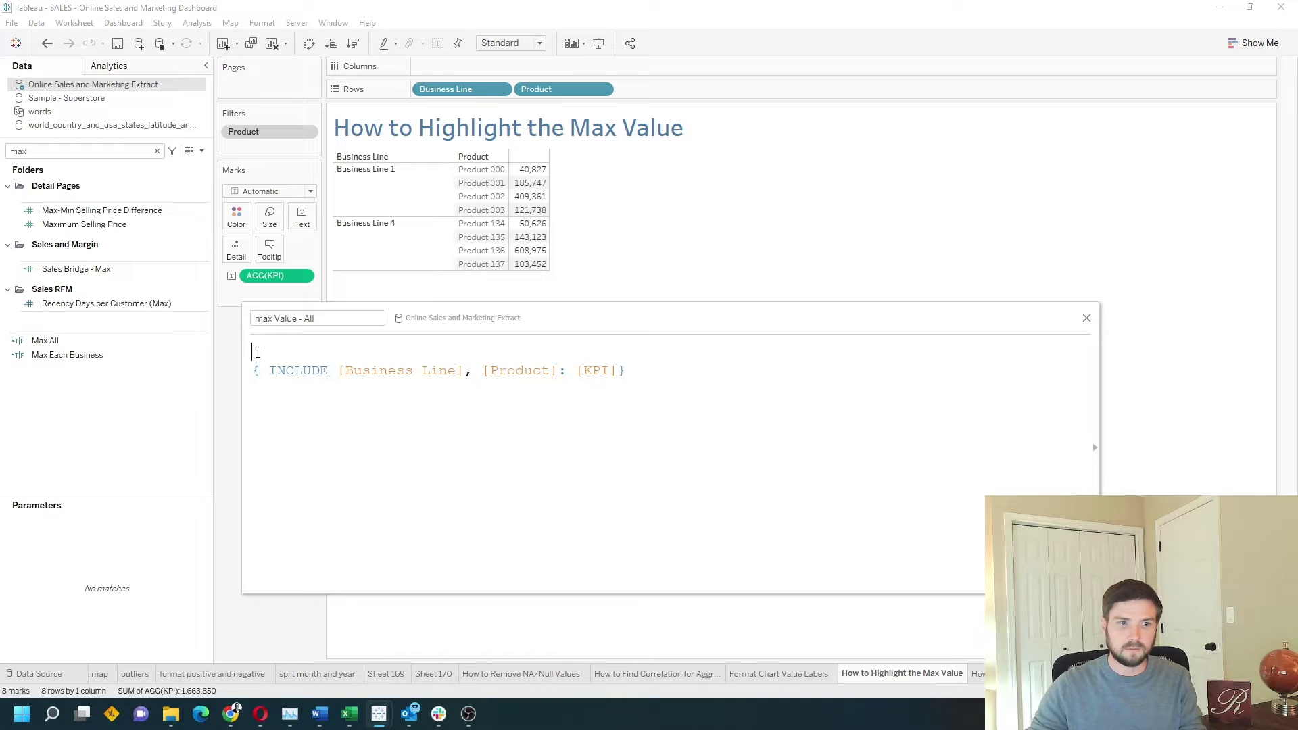
pyautogui.click(258, 352)
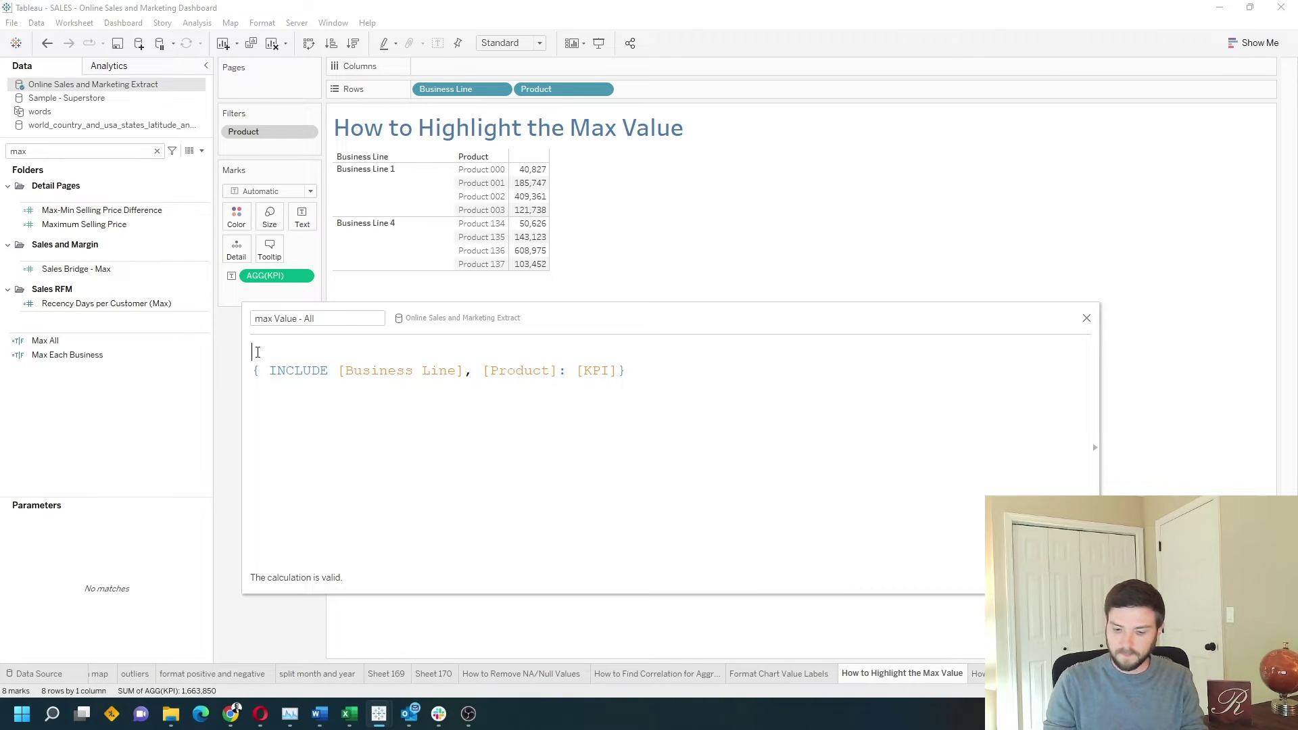
pyautogui.write('{')
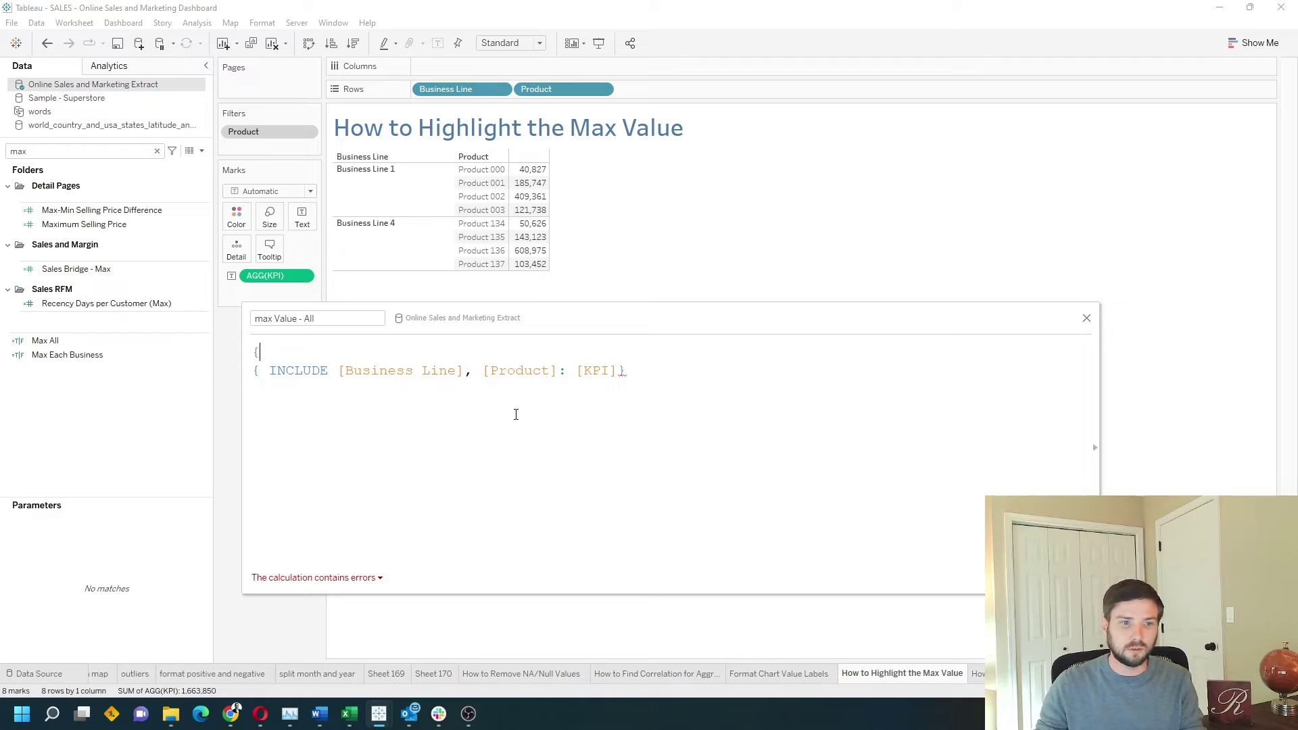
pyautogui.write('max')
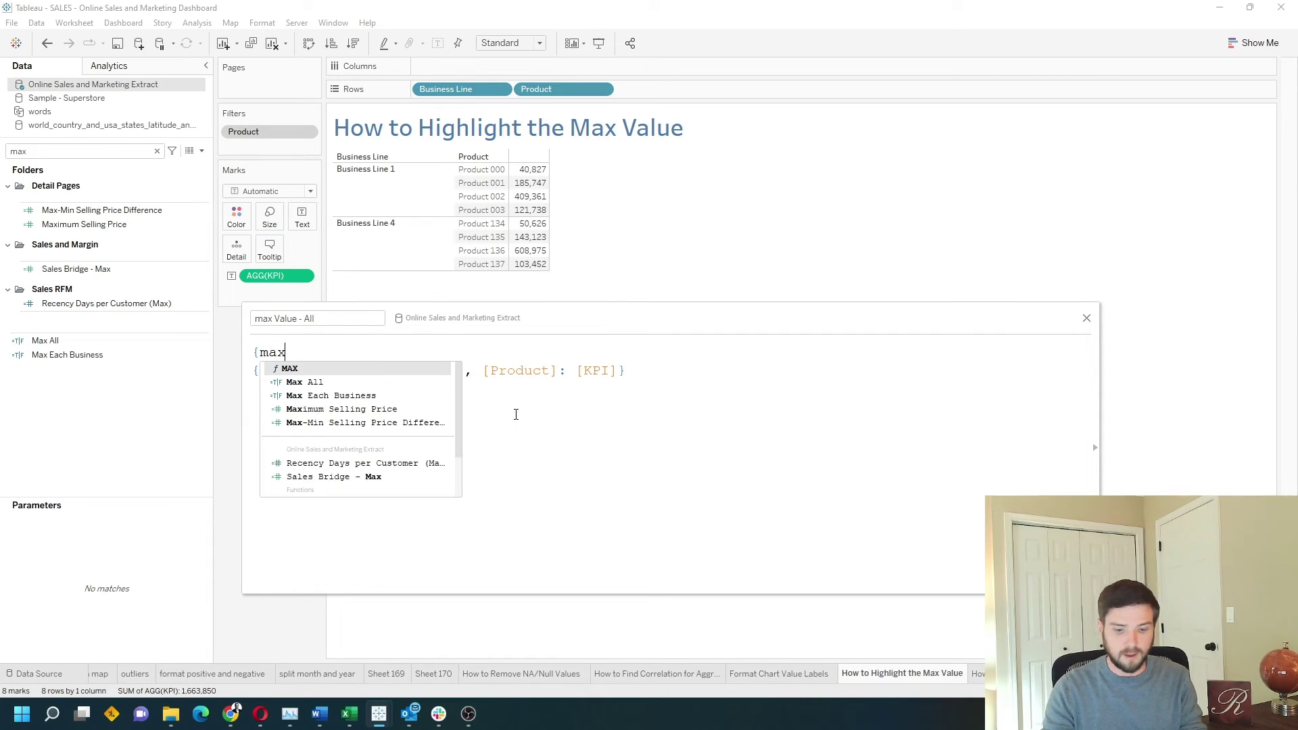
pyautogui.write('(')
pyautogui.click(668, 372)
pyautogui.press('Return')
pyautogui.write(')')
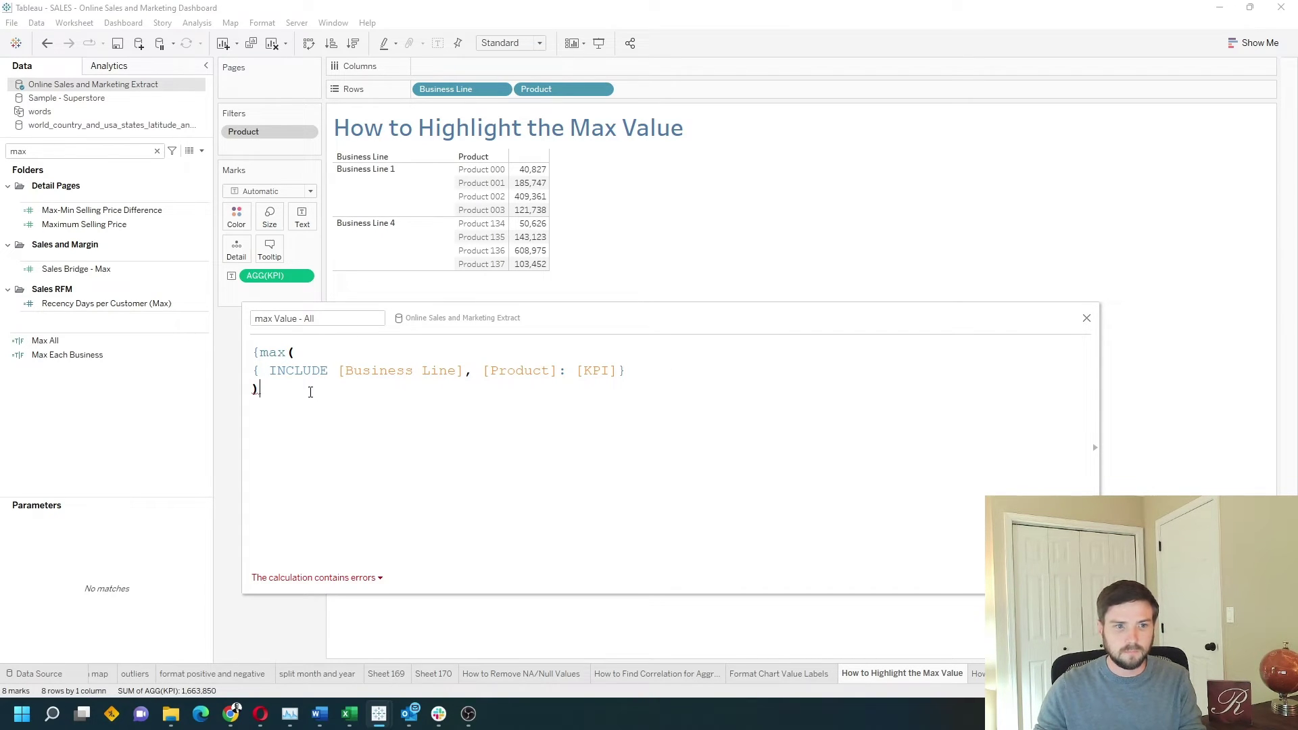
pyautogui.write('}')
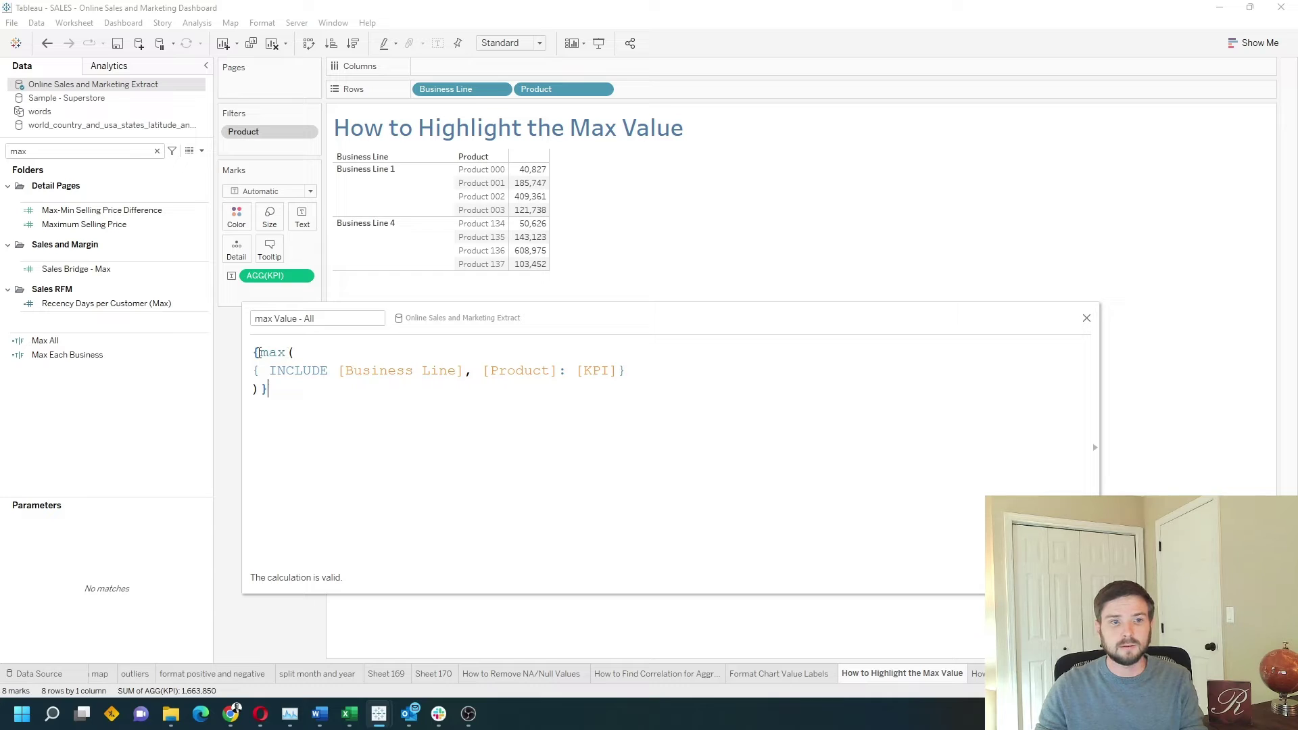
# Add KPI followed by an equals sign above the max expression.
pyautogui.press('Return')
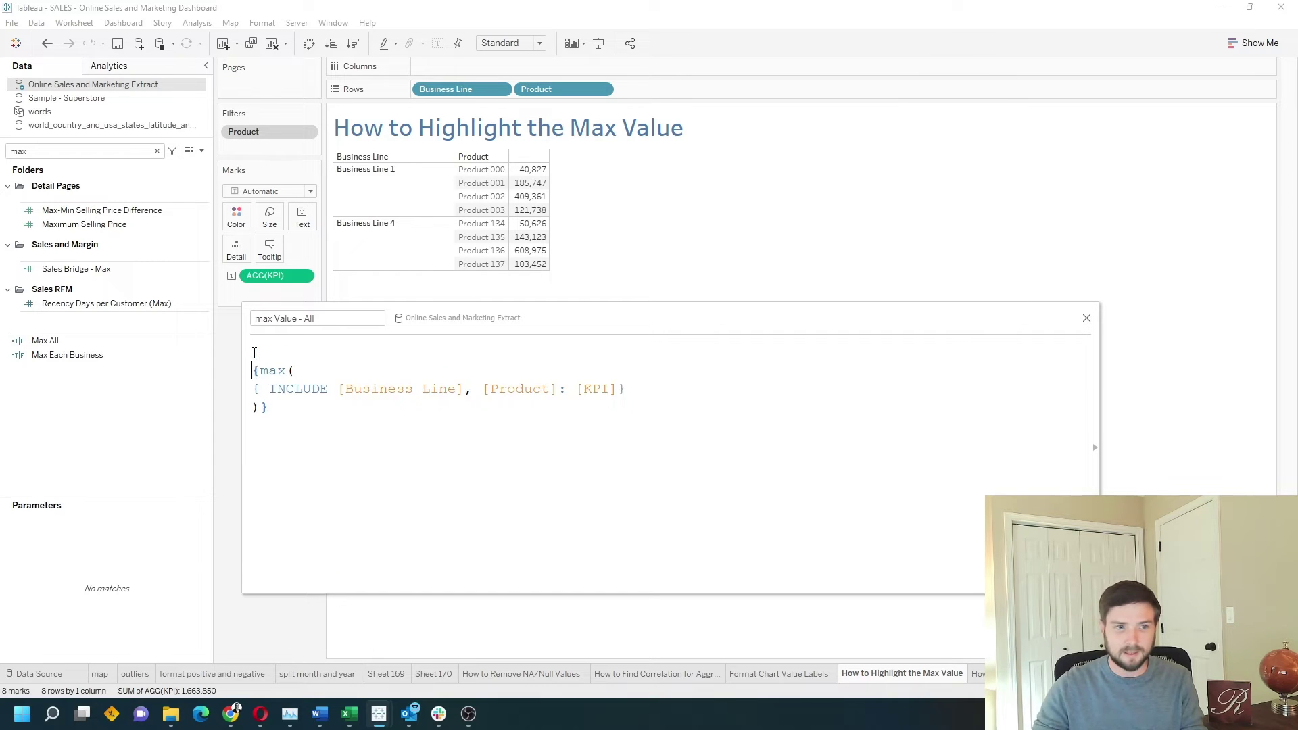
pyautogui.press('Return')
pyautogui.moveTo(269, 276); pyautogui.dragTo(305, 355)
pyautogui.press('Return')
pyautogui.press('Return')
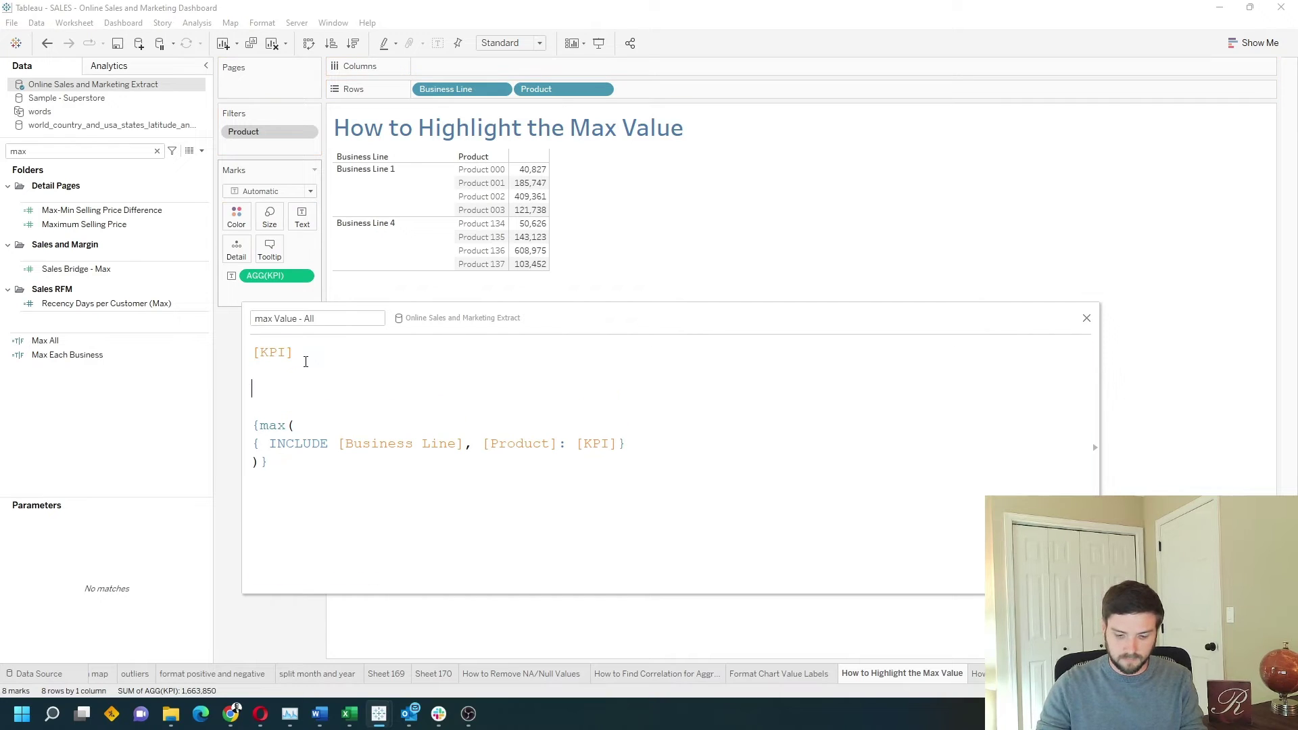
pyautogui.write('=')
pyautogui.press('Down')
# Wrap the max expression in sum( ) and save the max Value - All field.
pyautogui.moveTo(300, 478); pyautogui.dragTo(251, 426)
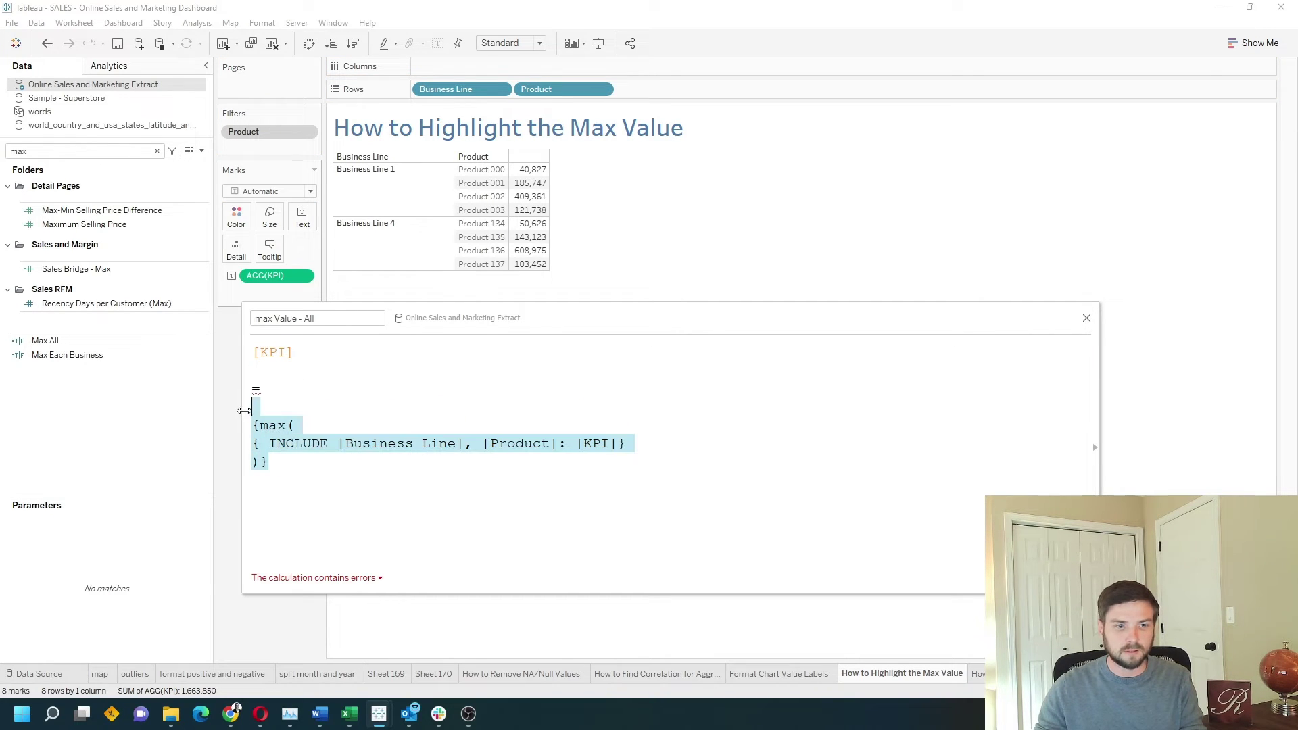
pyautogui.click(284, 407)
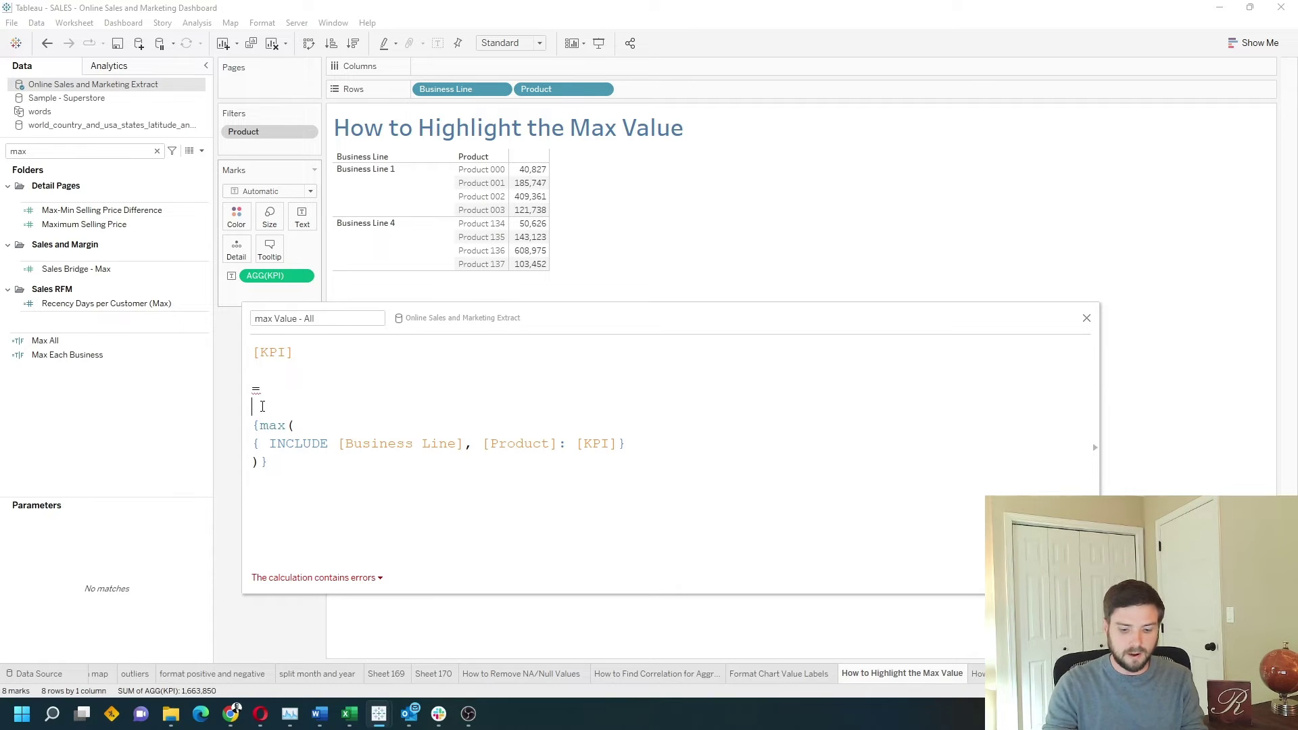
pyautogui.write('sum(')
pyautogui.click(305, 463)
pyautogui.press('Return')
pyautogui.write(')')
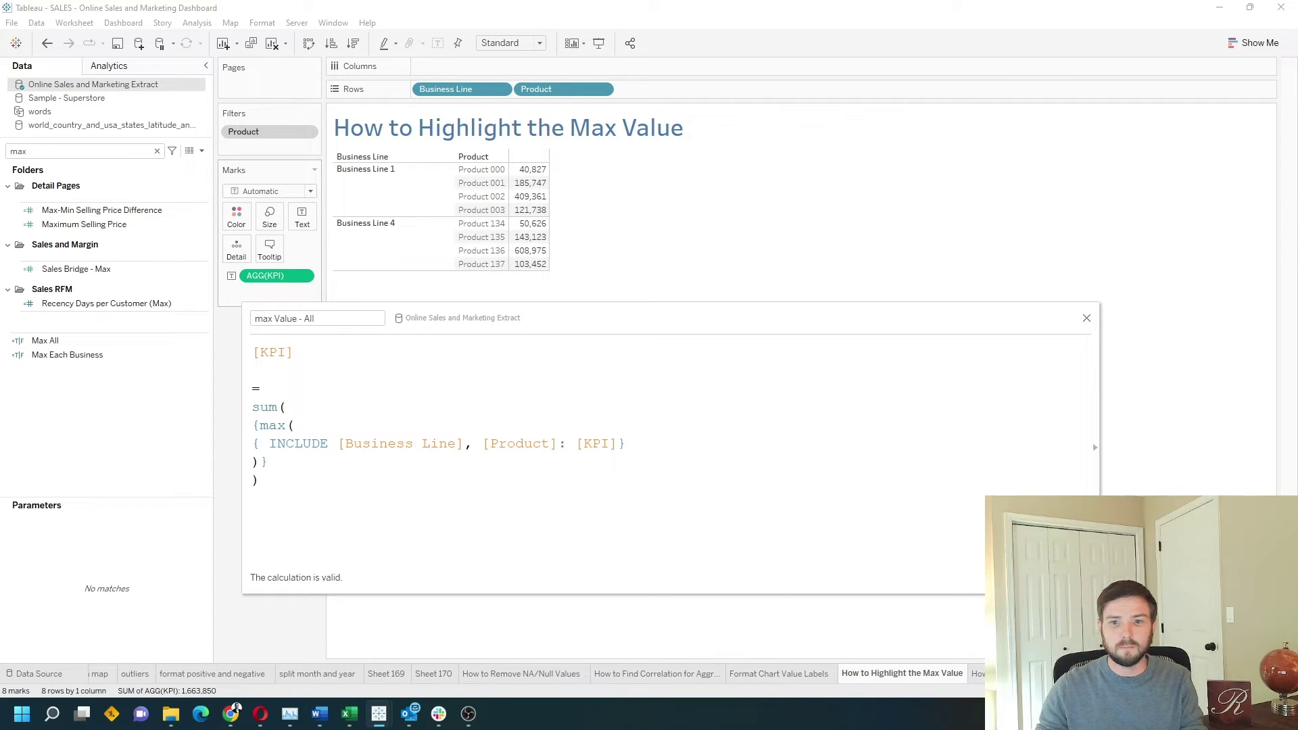
pyautogui.click(1060, 577)
# Colour the table by max Value - All and clear the Data pane search box.
pyautogui.moveTo(59, 369); pyautogui.dragTo(240, 221)
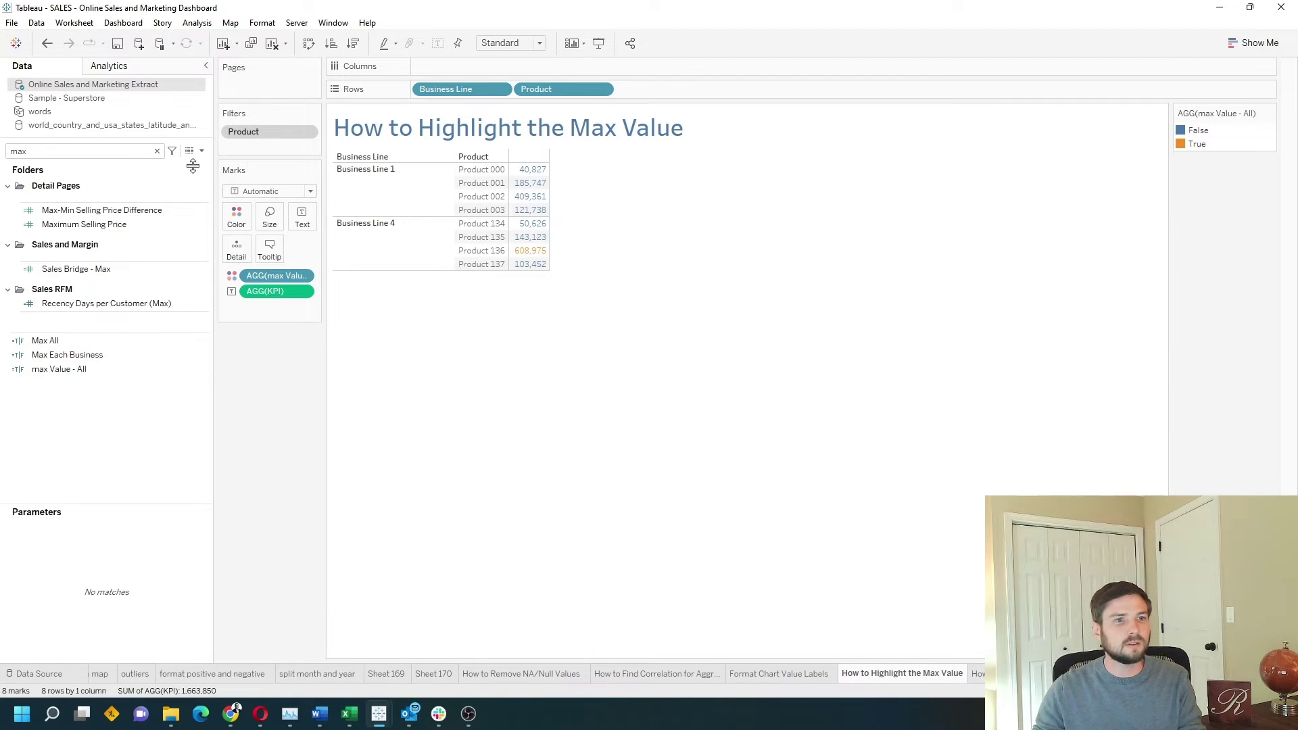
pyautogui.click(157, 151)
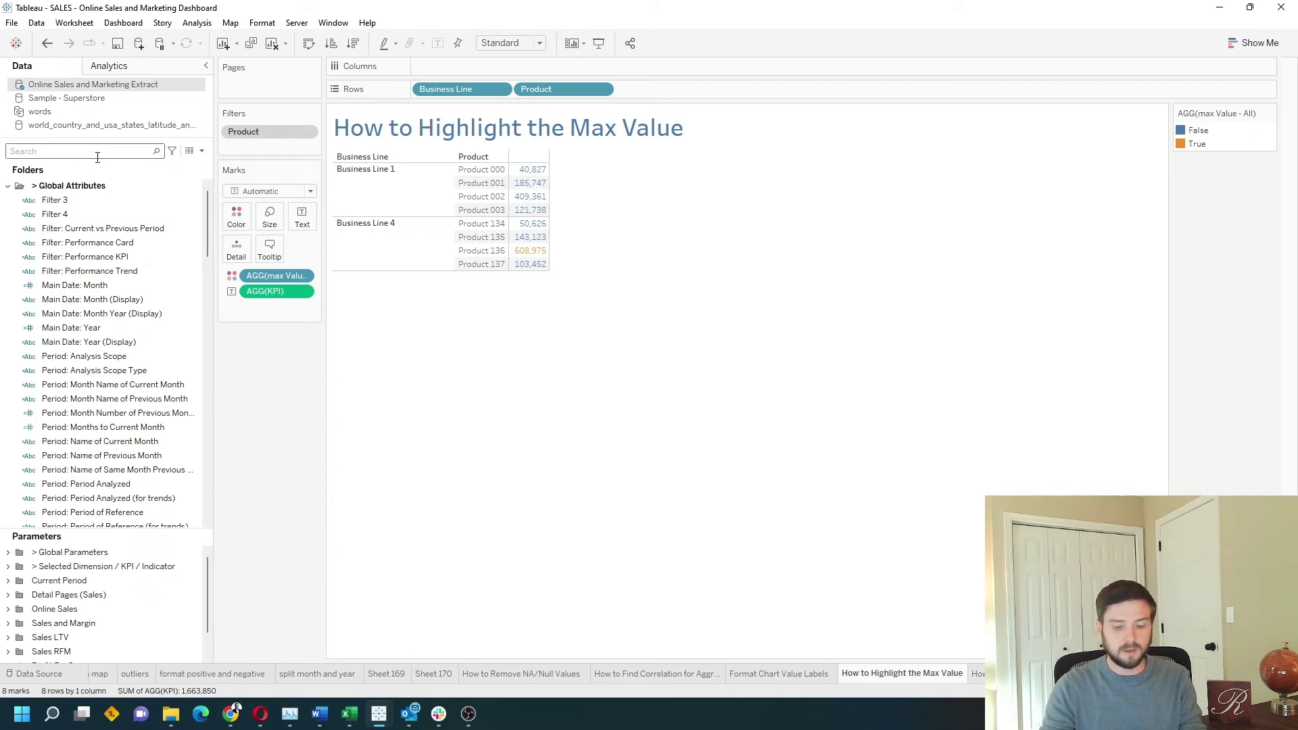
pyautogui.write('all')
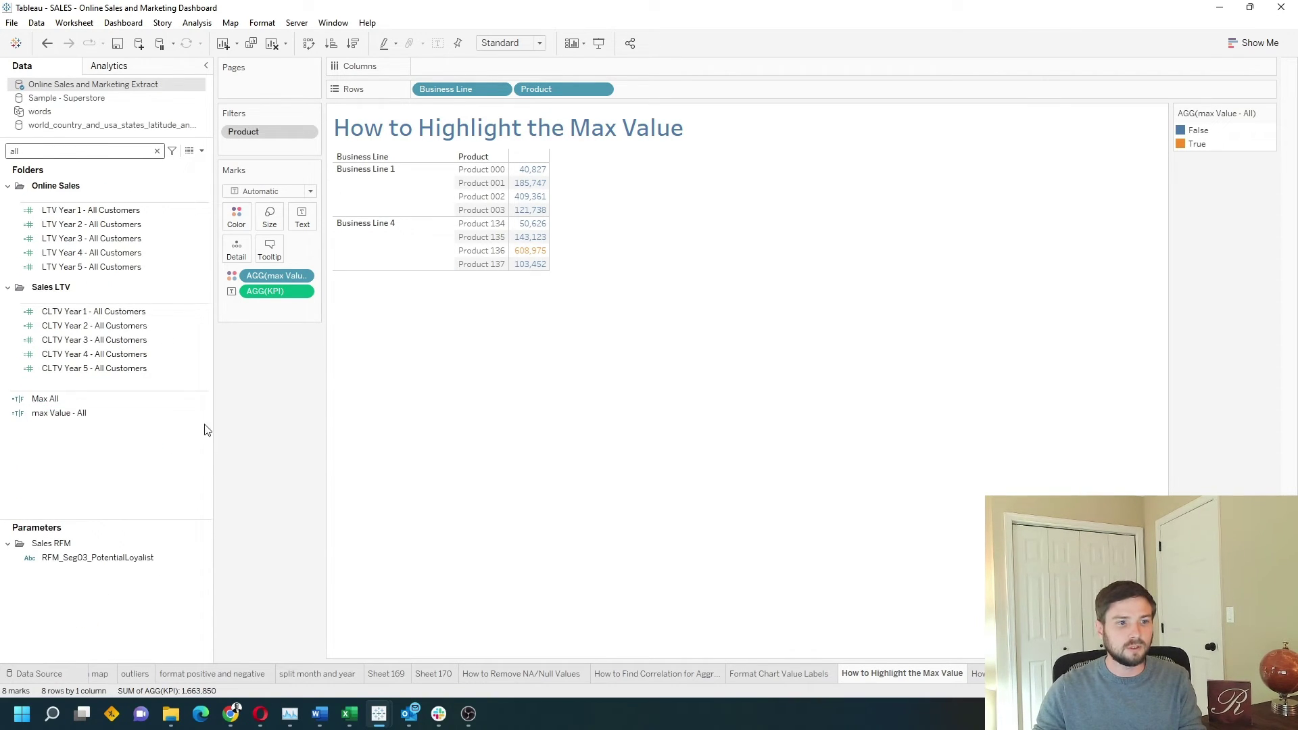
# Wrap max Value - All's inner LOD in { EXCLUDE [Product]: … } and save it.
pyautogui.rightClick(200, 412)
pyautogui.click(238, 490)
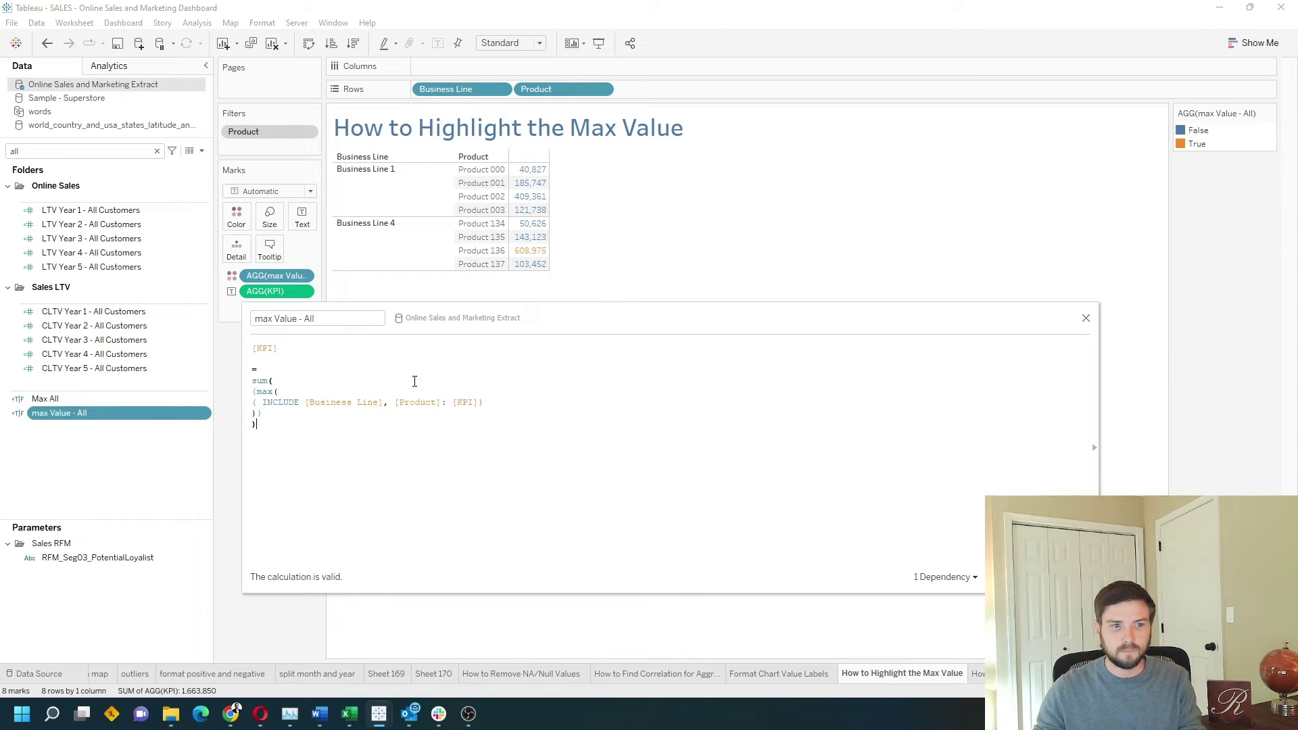
pyautogui.click(261, 392)
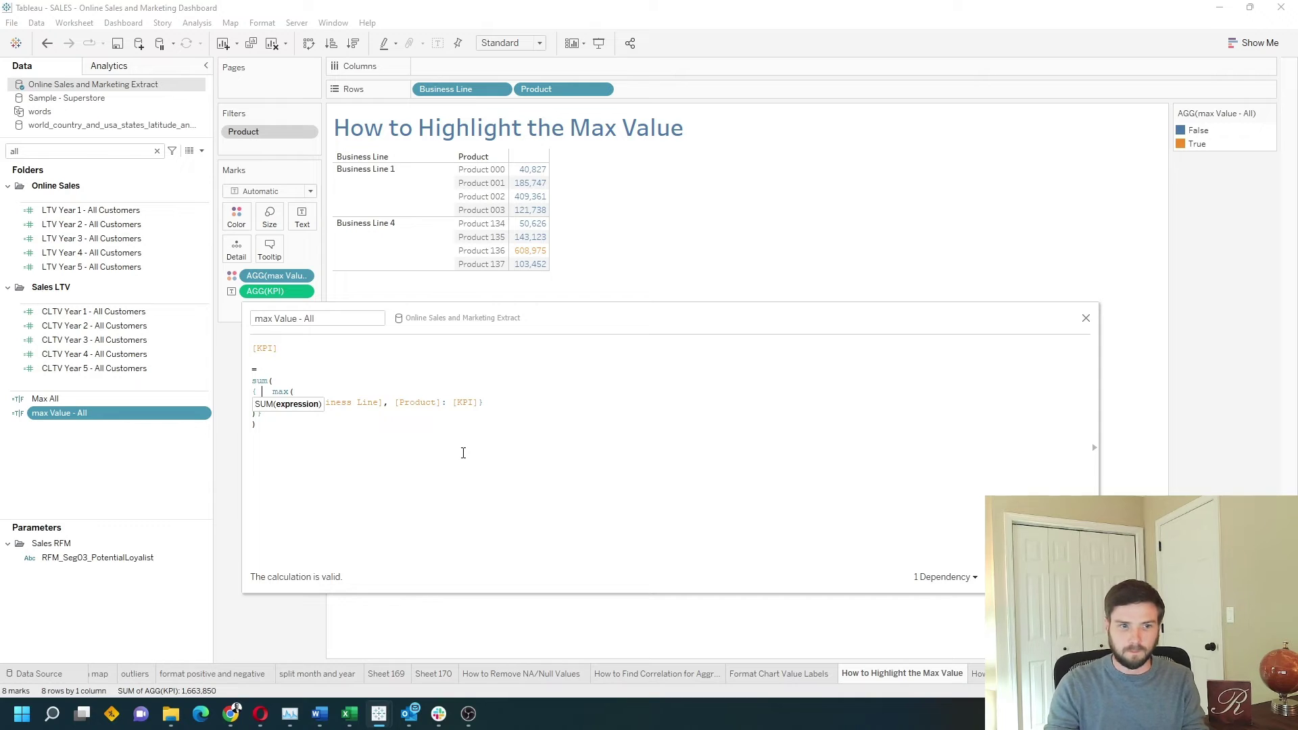
pyautogui.write('excl')
pyautogui.press('Return')
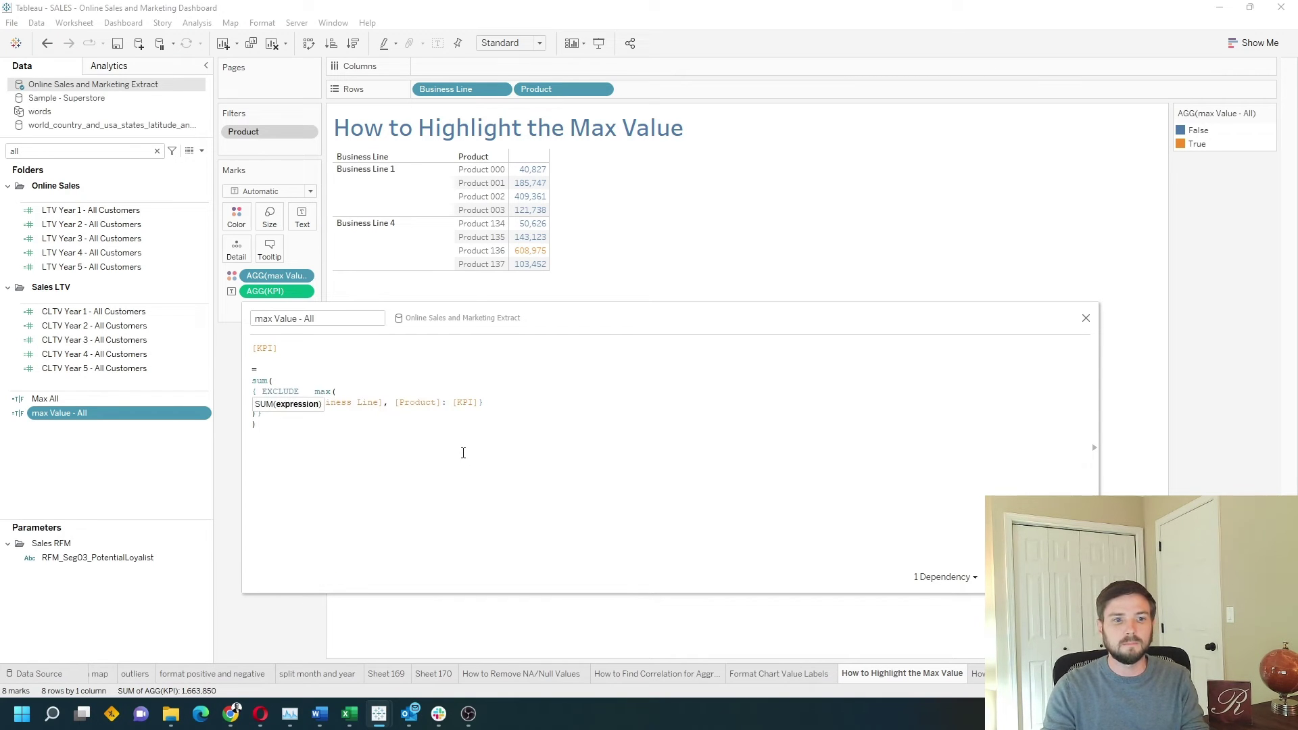
pyautogui.write('[Product')
pyautogui.press('Return')
pyautogui.write(':')
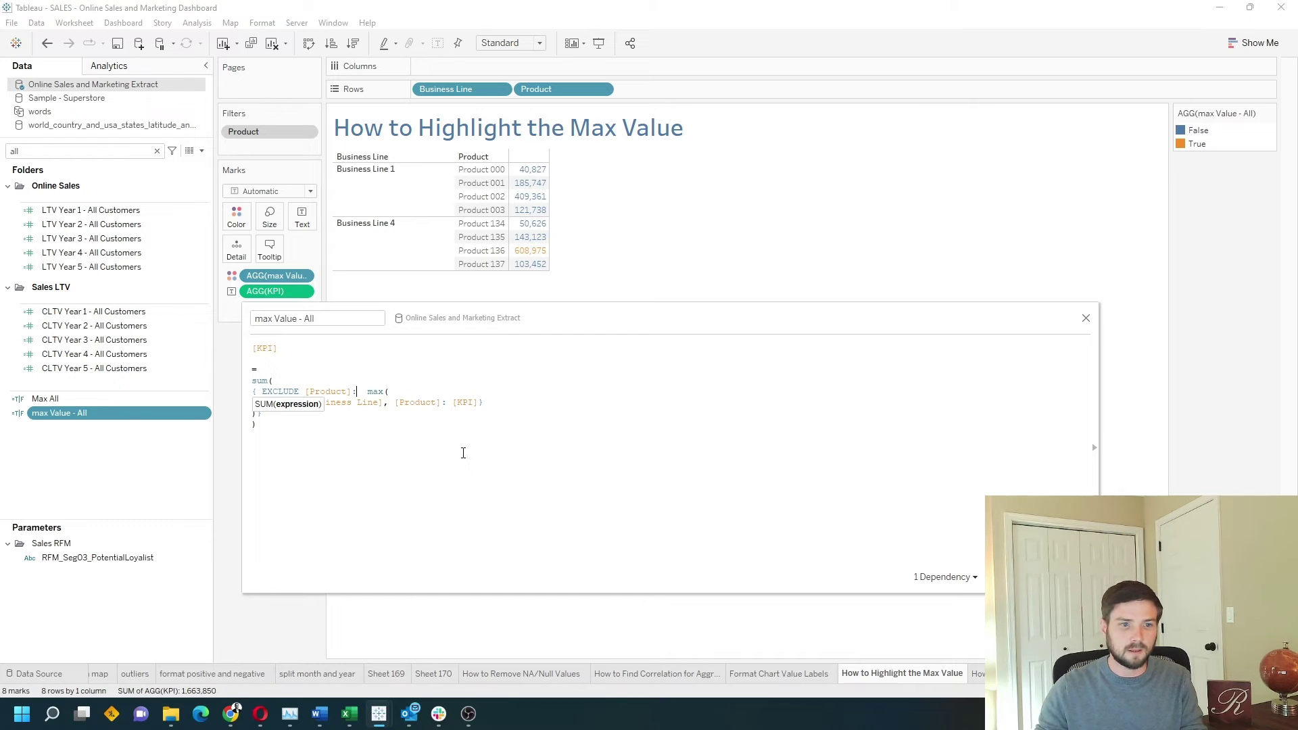
pyautogui.click(462, 452)
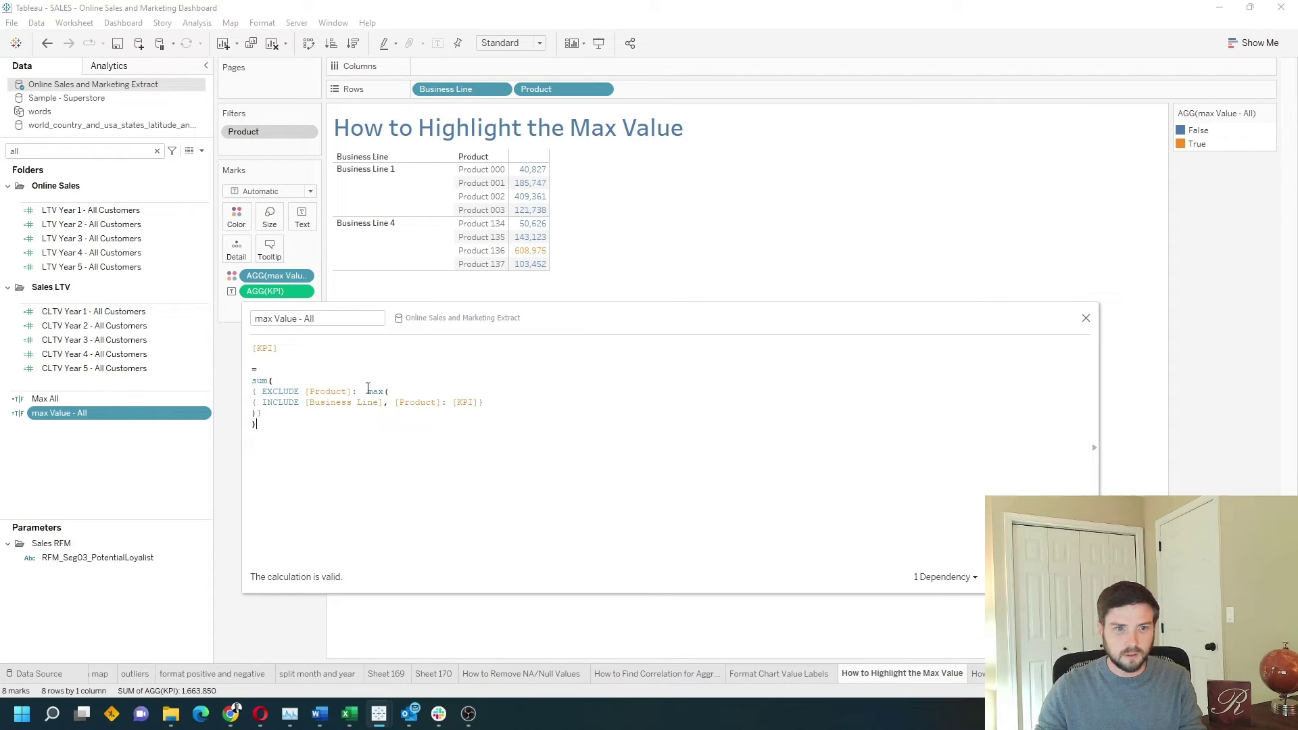
pyautogui.moveTo(368, 391); pyautogui.dragTo(263, 392)
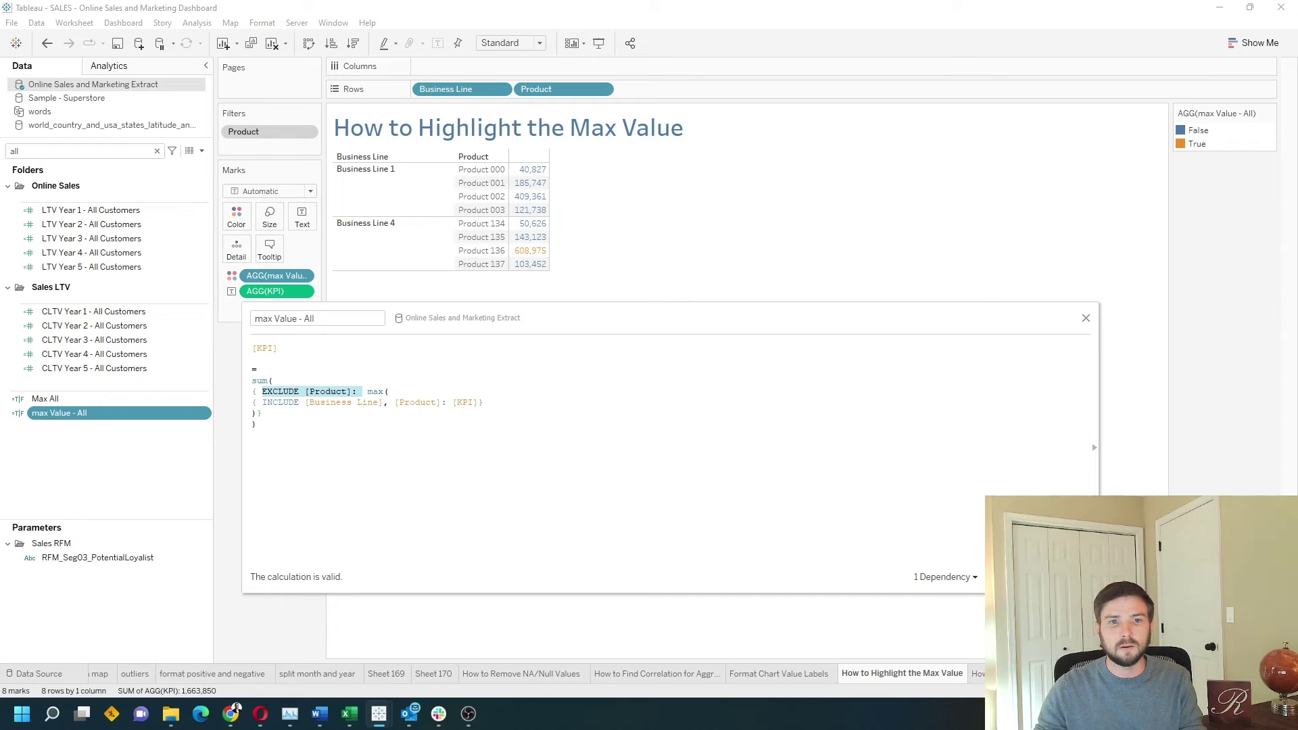
pyautogui.click(1065, 576)
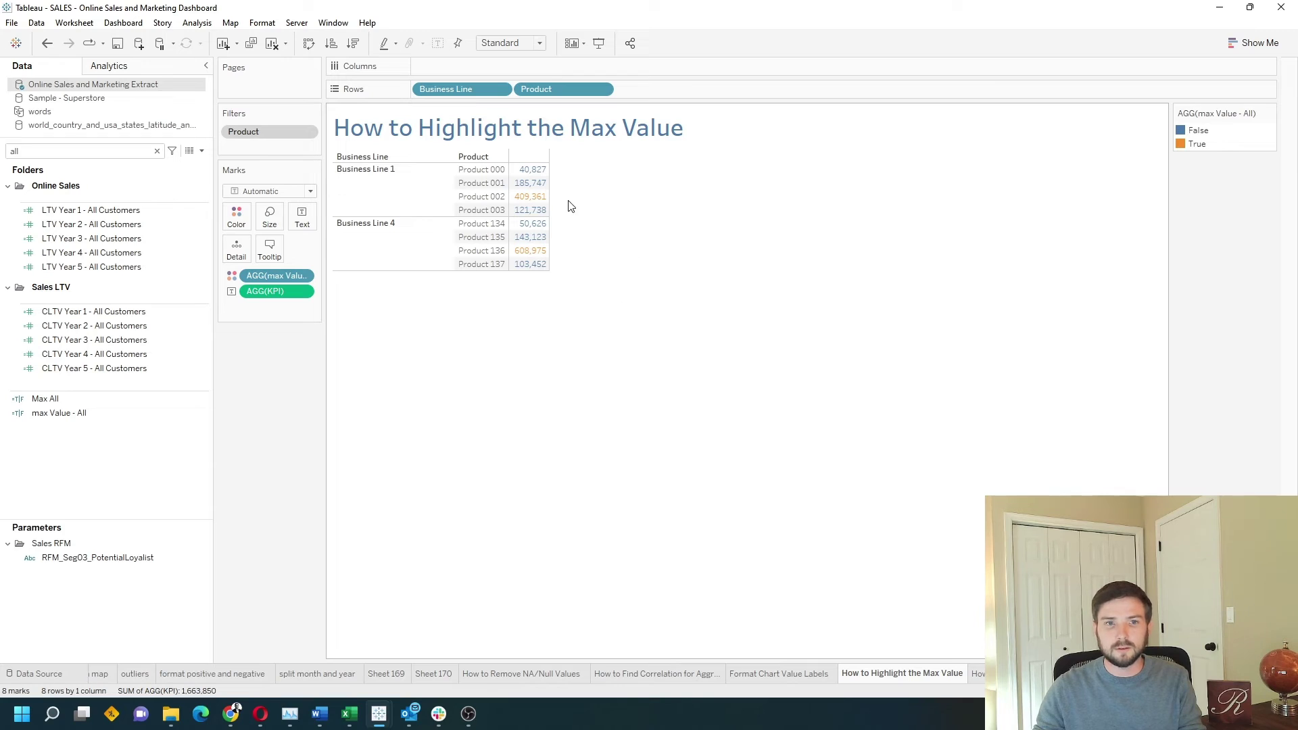
# Create a new calculated field named Max Table.
pyautogui.click(204, 155)
pyautogui.click(163, 167)
pyautogui.moveTo(598, 316); pyautogui.dragTo(590, 312)
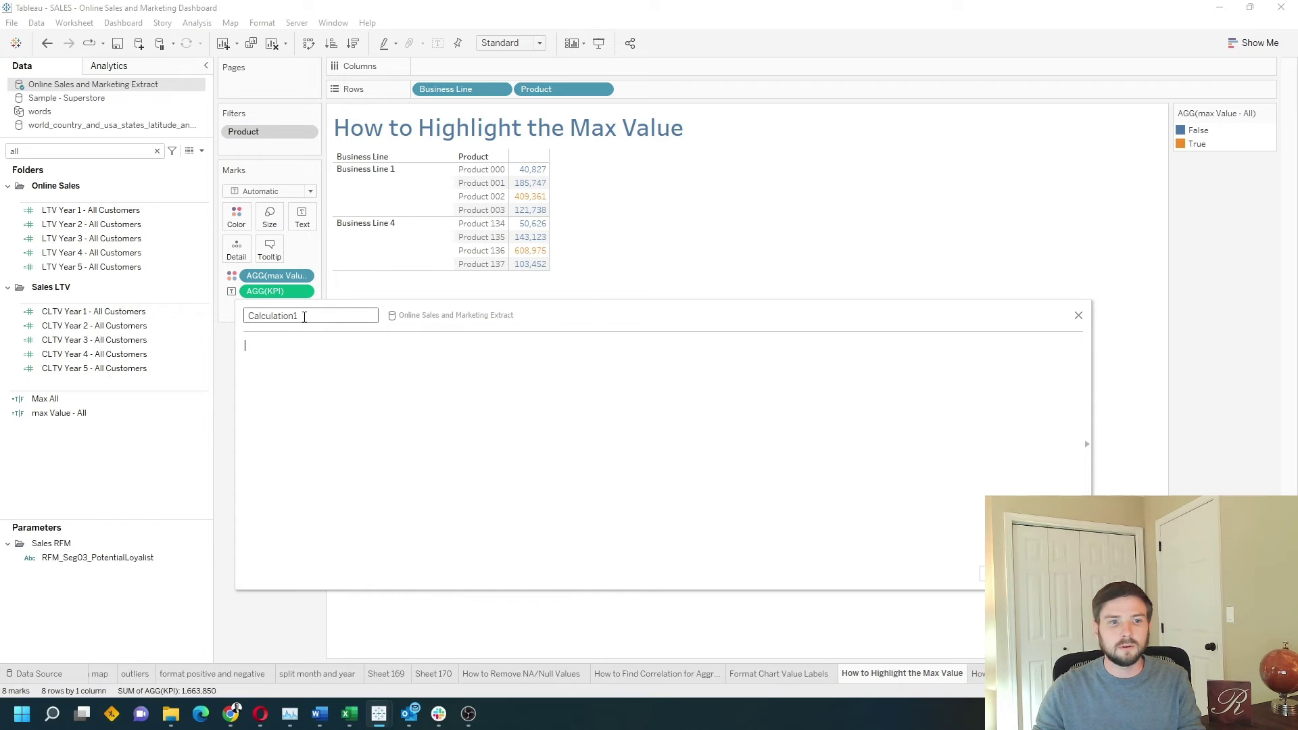
pyautogui.write('Max Table')
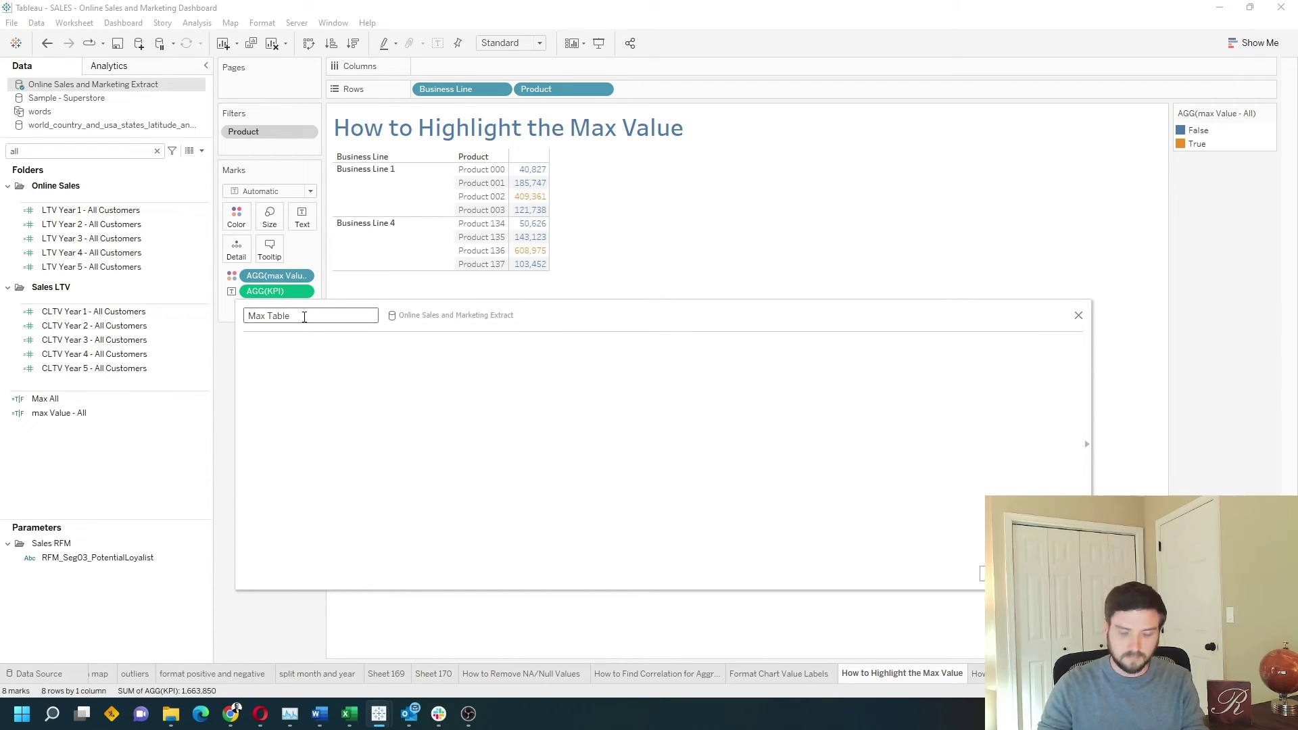
pyautogui.click(422, 387)
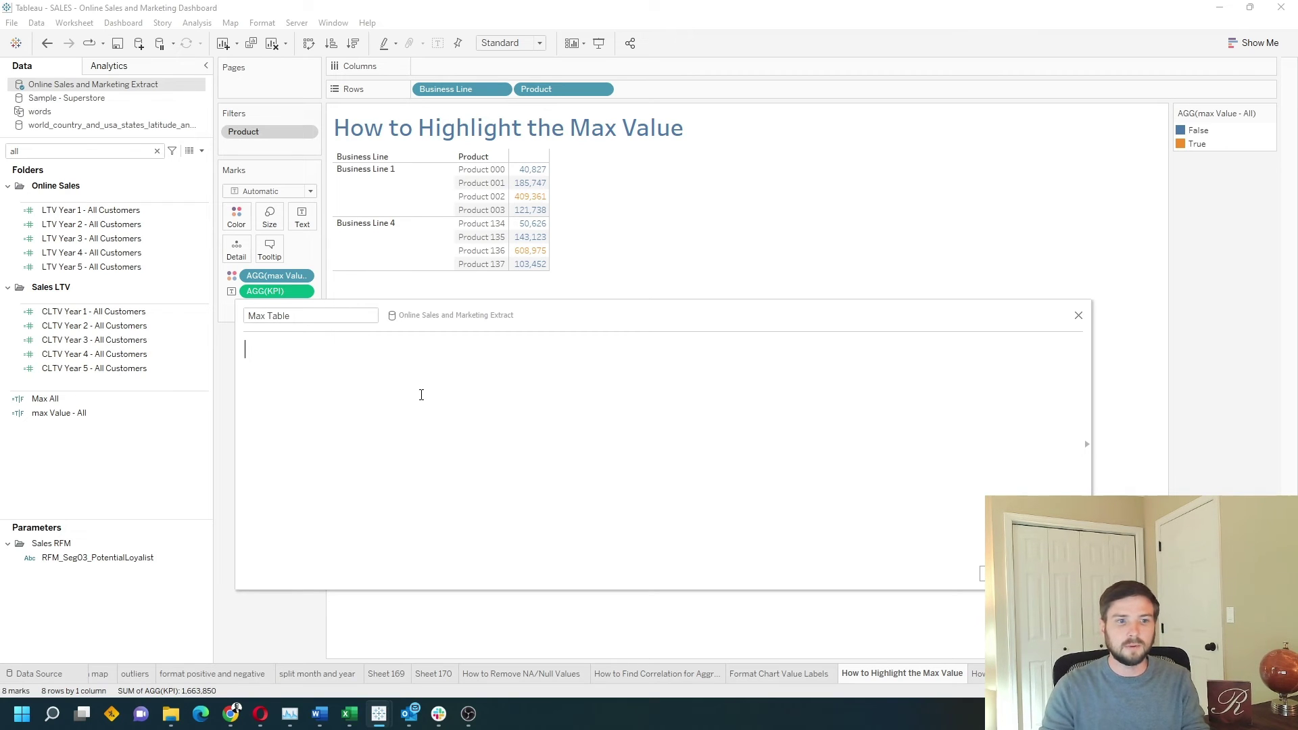
pyautogui.write('window_m')
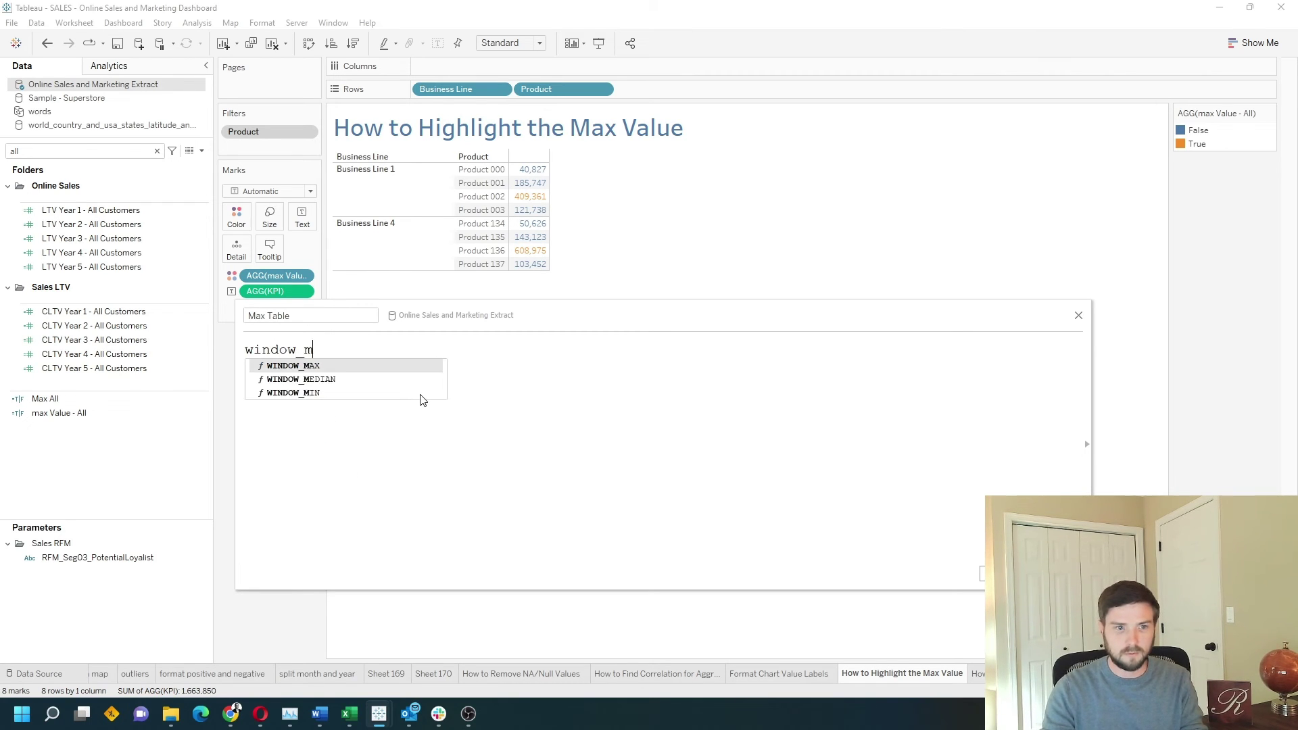
pyautogui.write('ax(')
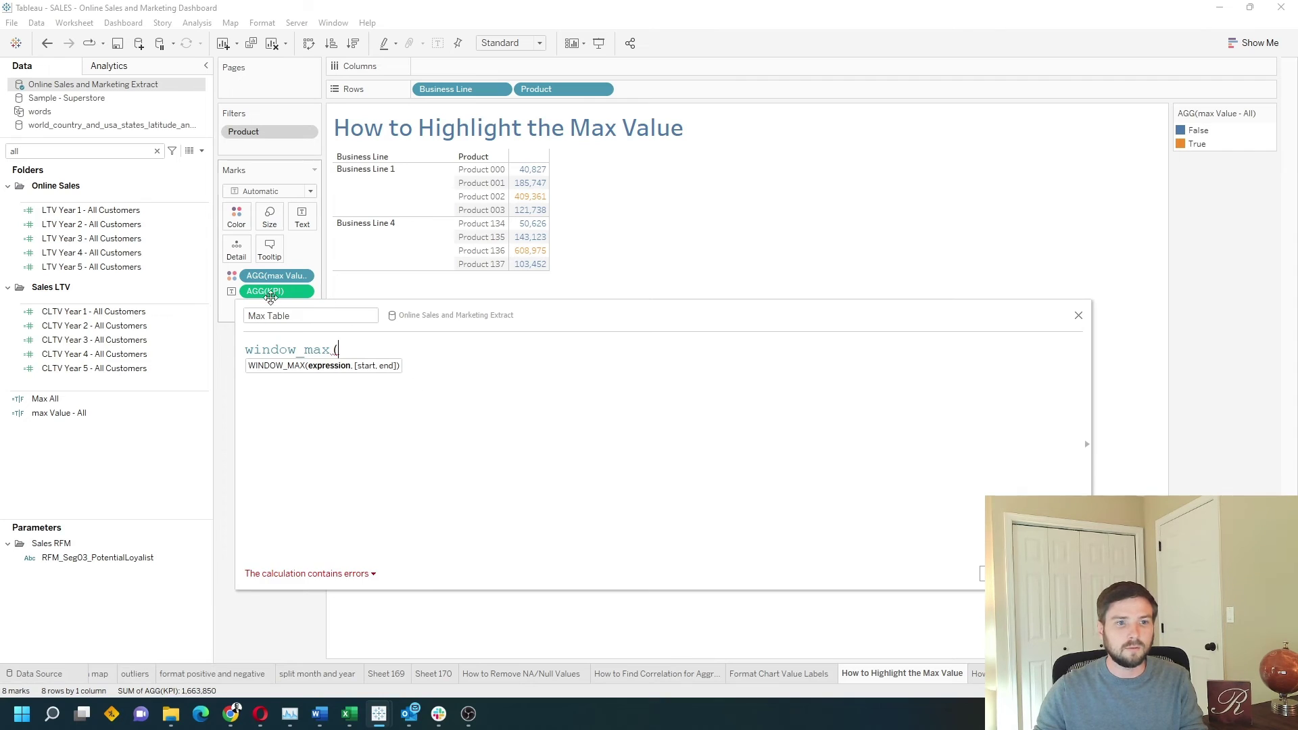
# Enter the formula [KPI] = window_max([KPI]).
pyautogui.moveTo(266, 291); pyautogui.dragTo(376, 372)
pyautogui.write(')')
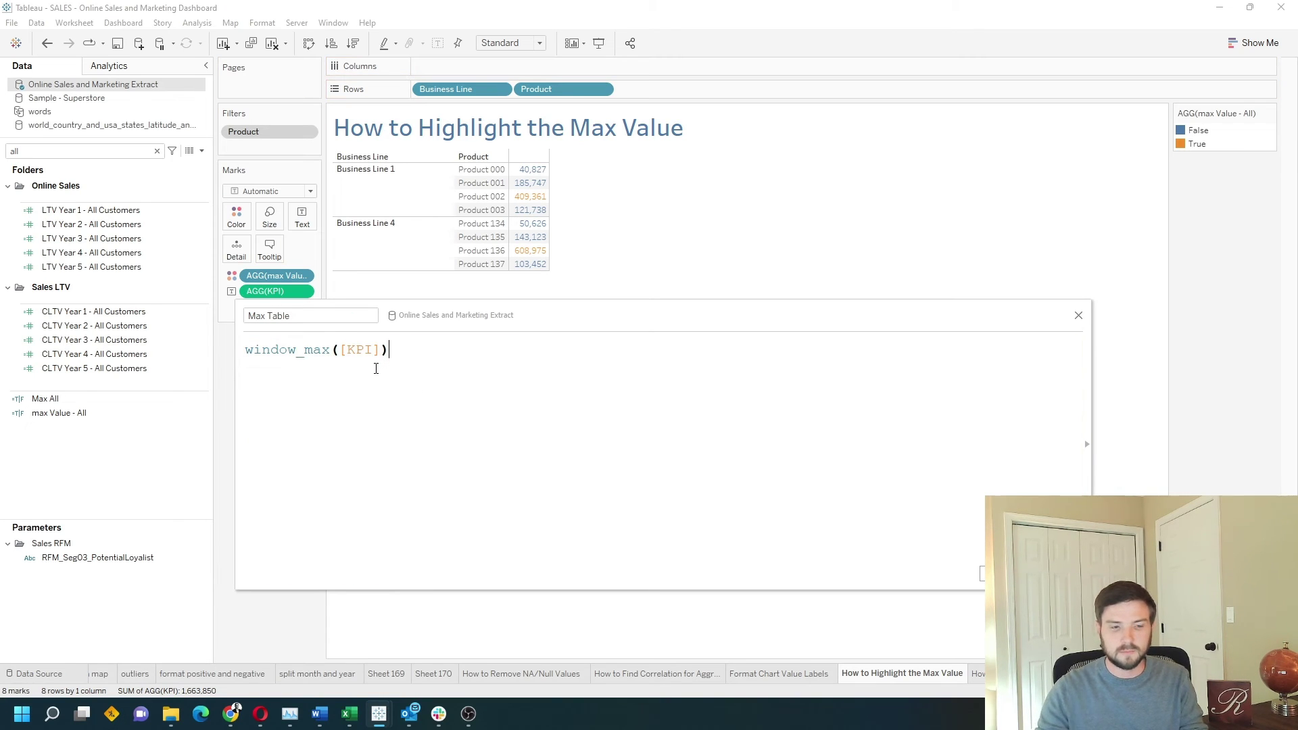
pyautogui.click(353, 349)
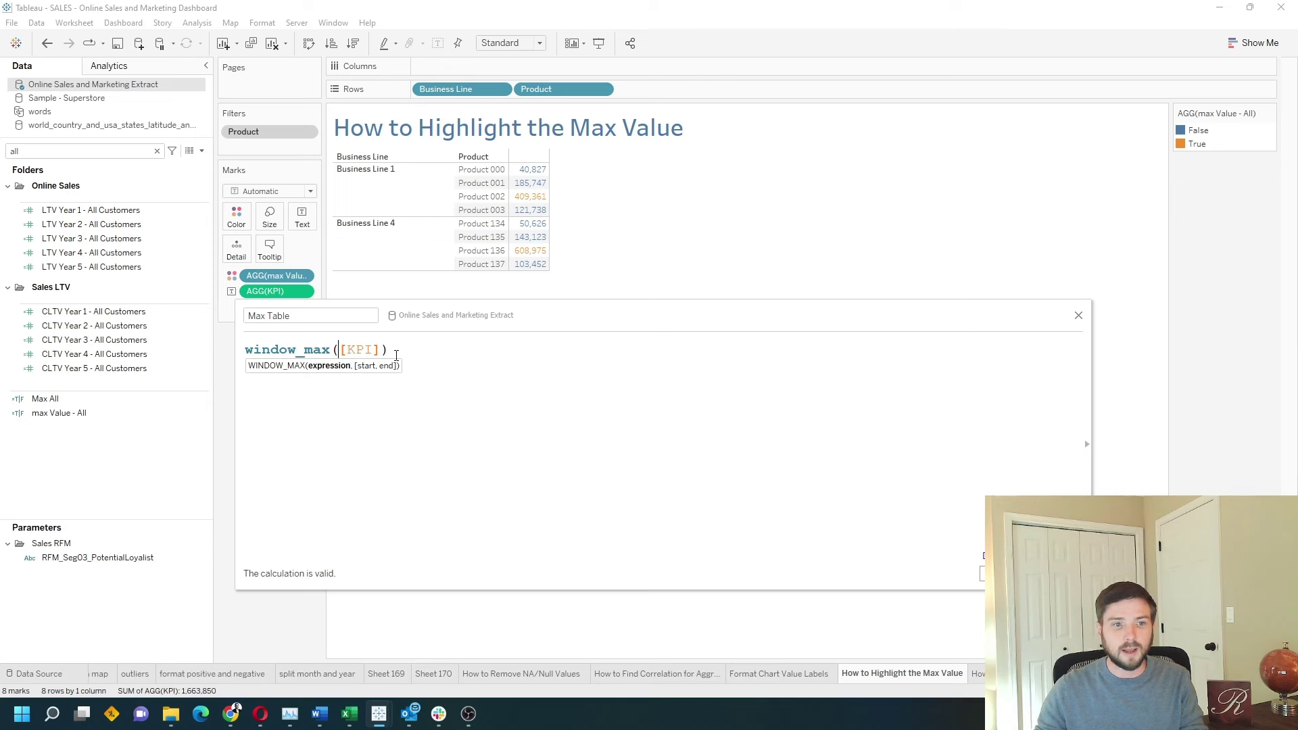
pyautogui.write('sum')
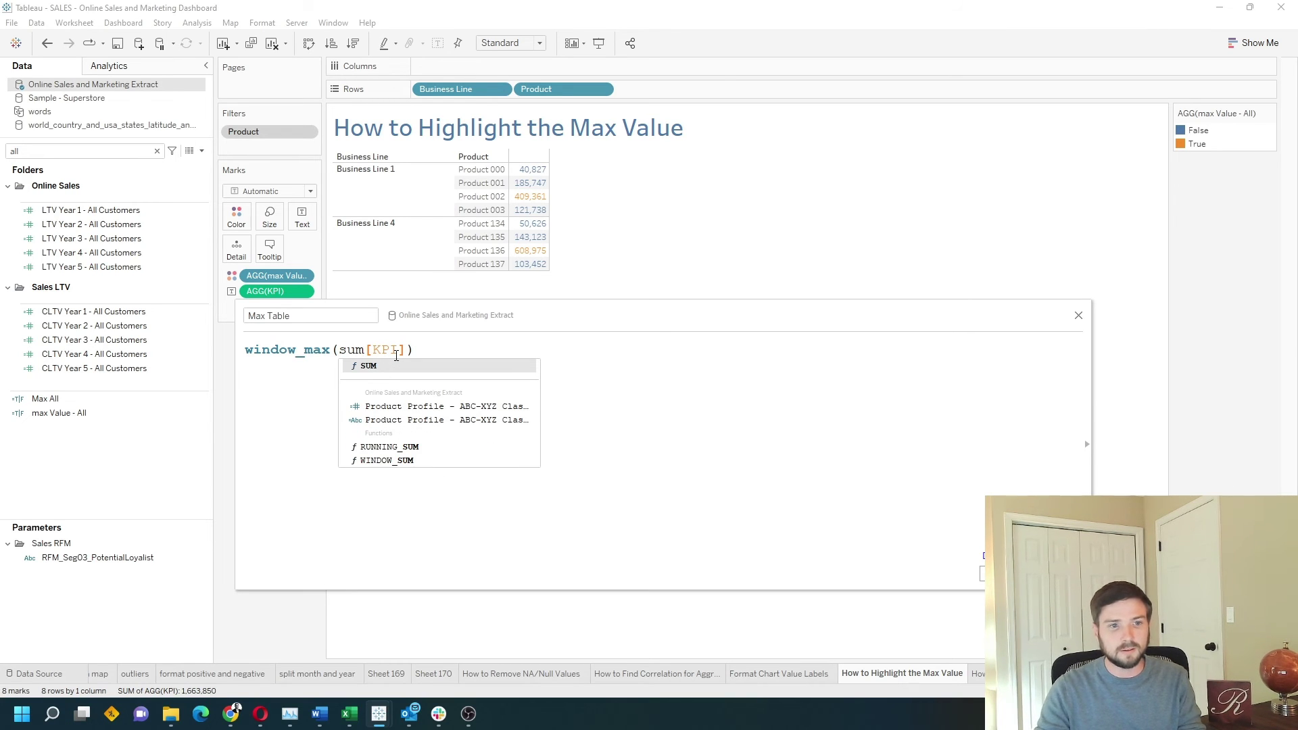
pyautogui.press('BackSpace')
pyautogui.press('BackSpace')
pyautogui.press('BackSpace')
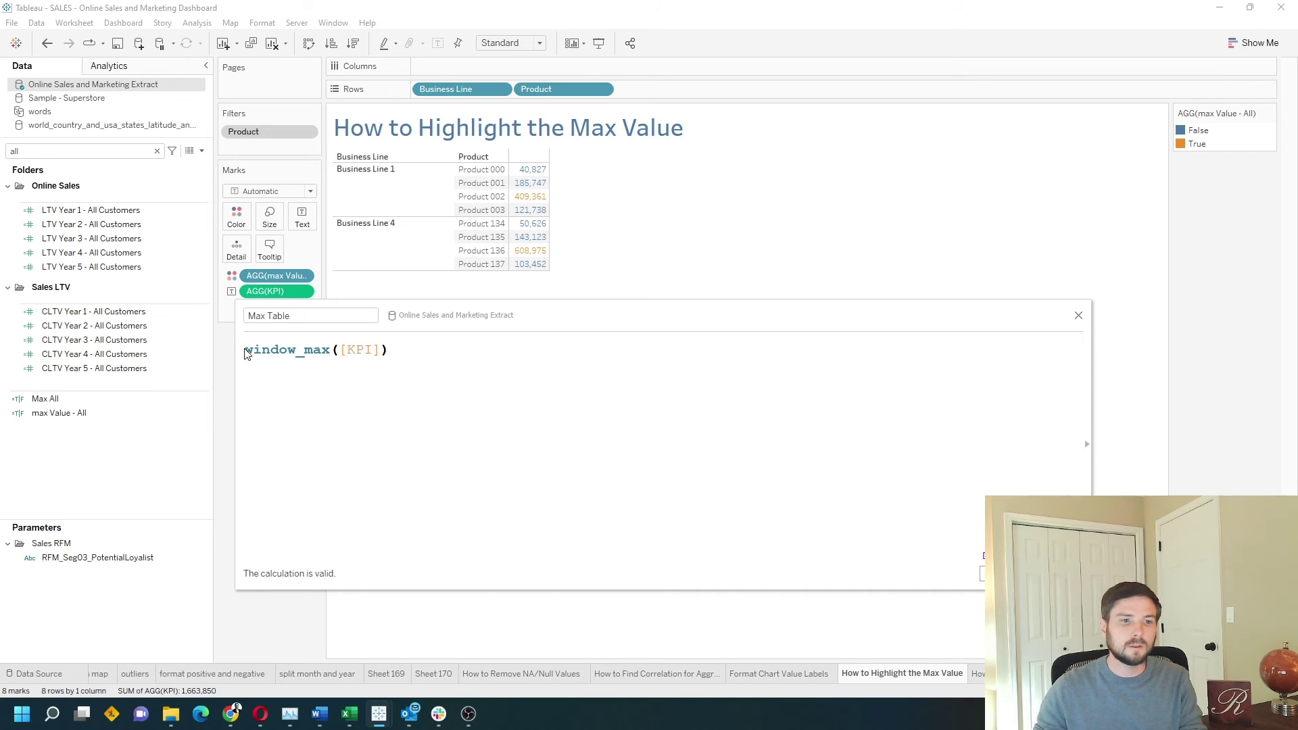
pyautogui.press('Return')
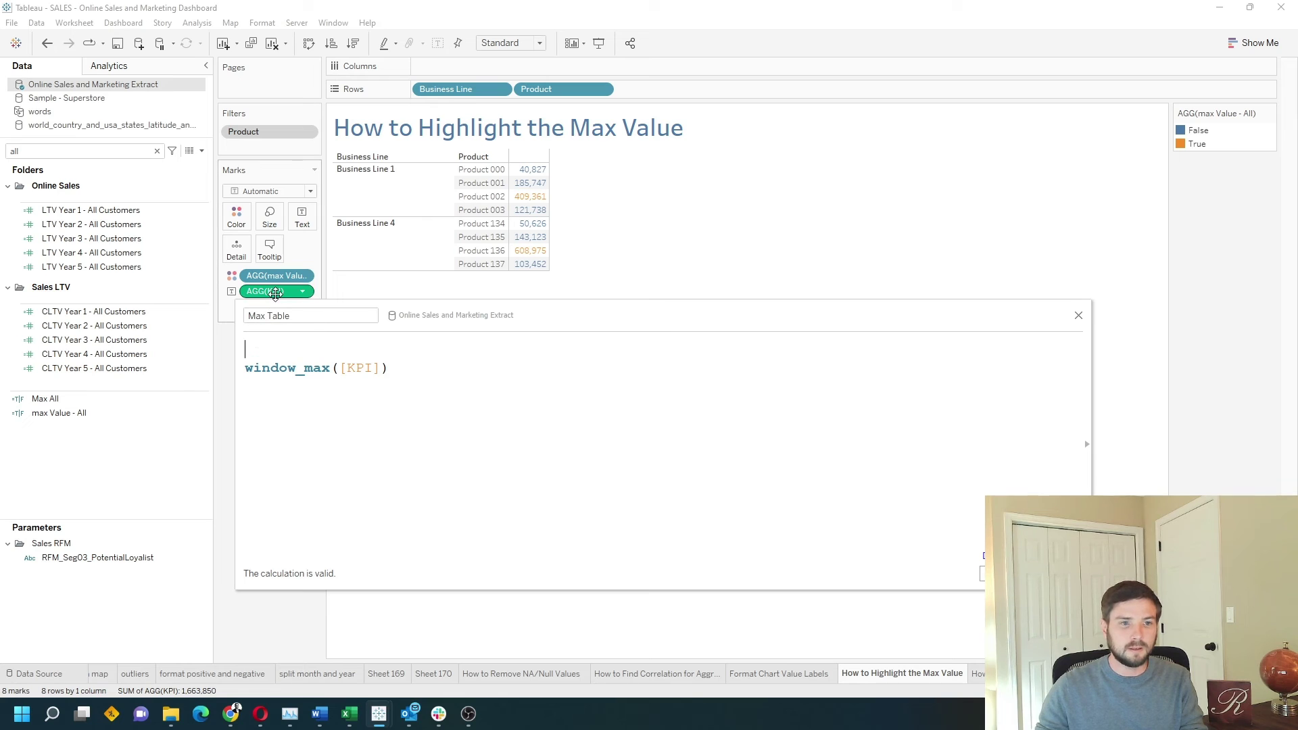
pyautogui.moveTo(265, 291); pyautogui.dragTo(274, 352)
pyautogui.press('Return')
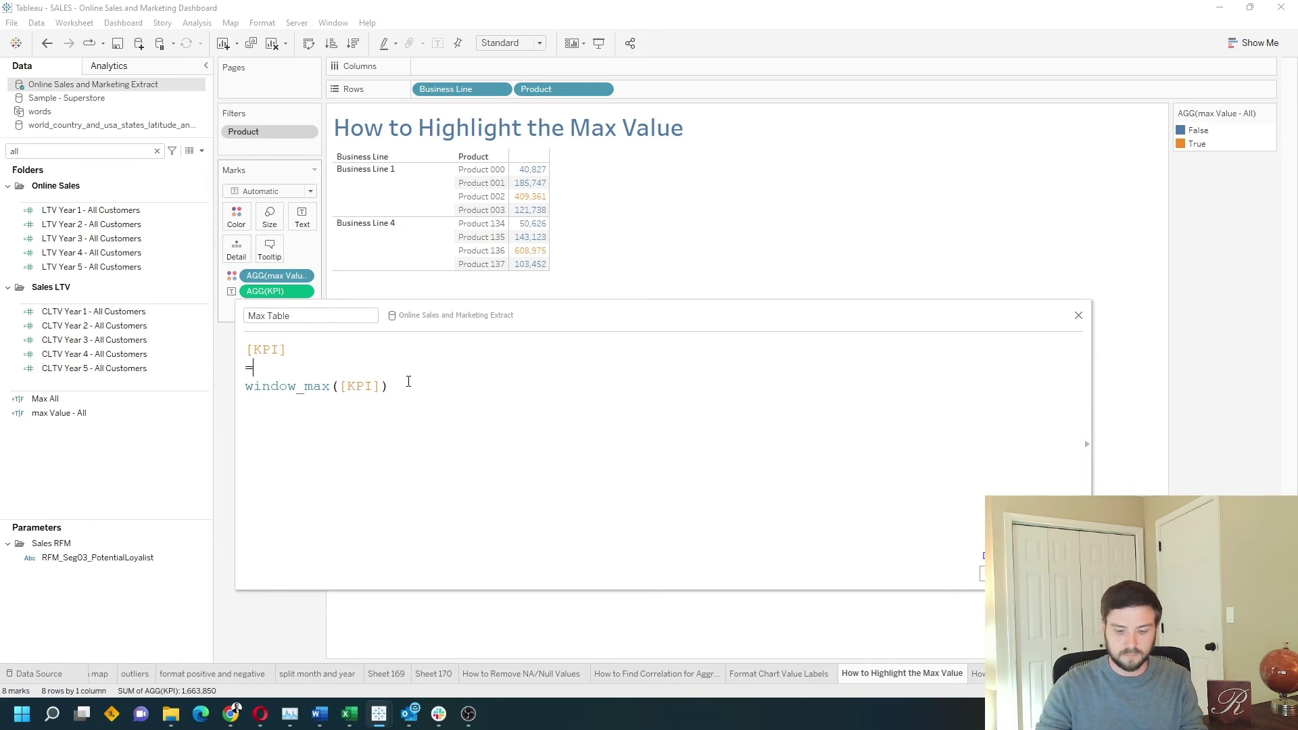
pyautogui.write('=')
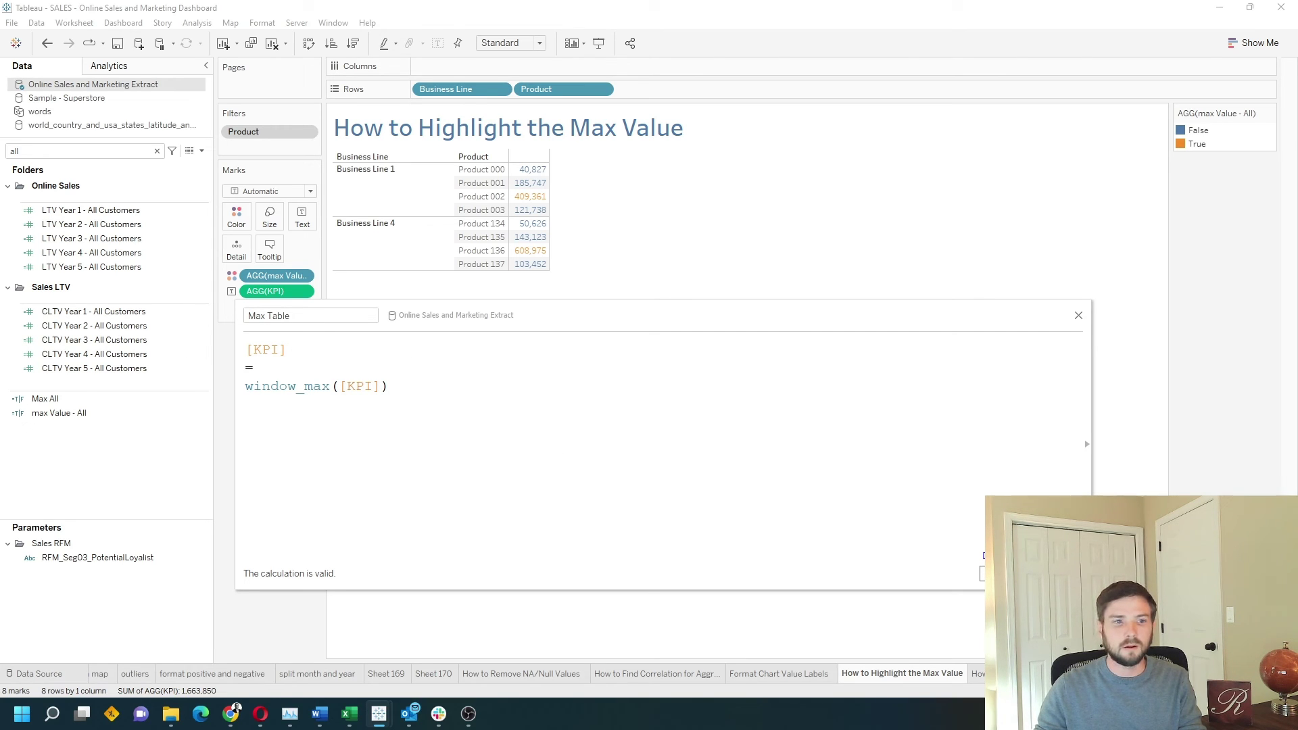
# Save Max Table and replace the old Data pane search text.
pyautogui.click(1046, 572)
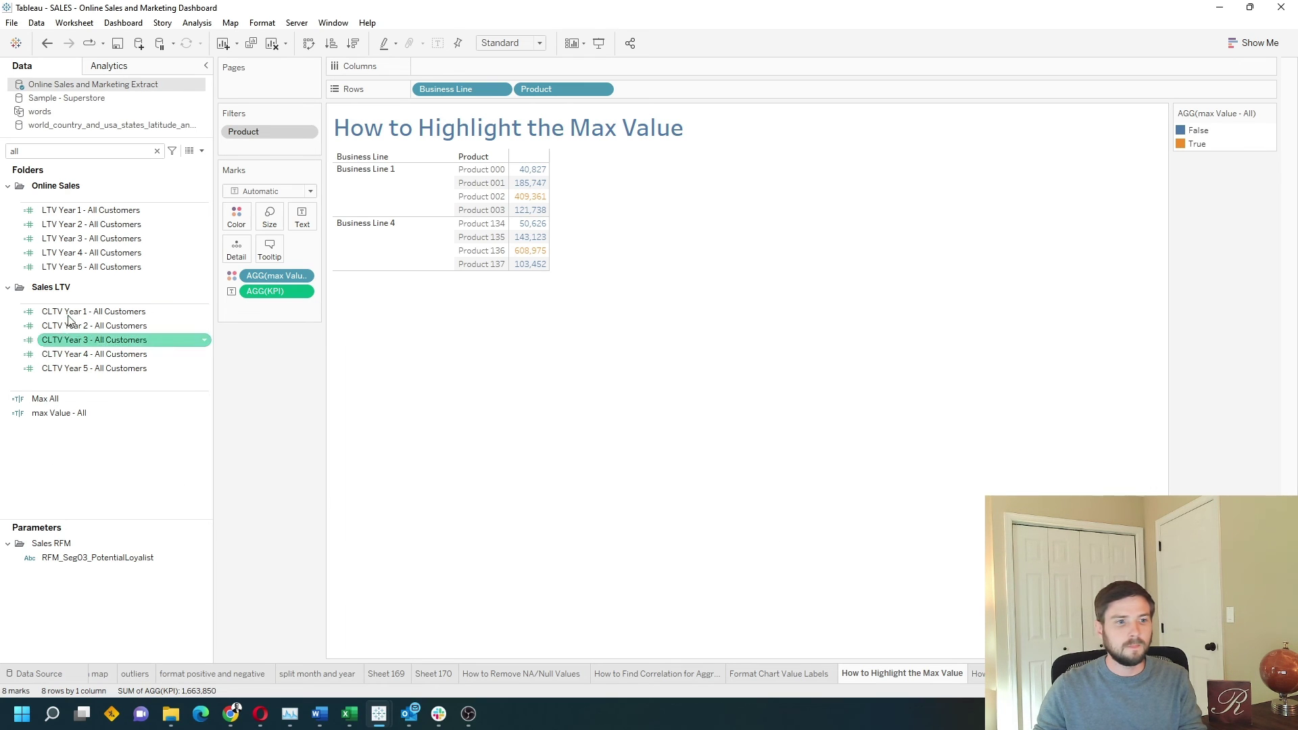
pyautogui.click(71, 145)
pyautogui.hotkey('ctrl', 'a')
pyautogui.press('BackSpace')
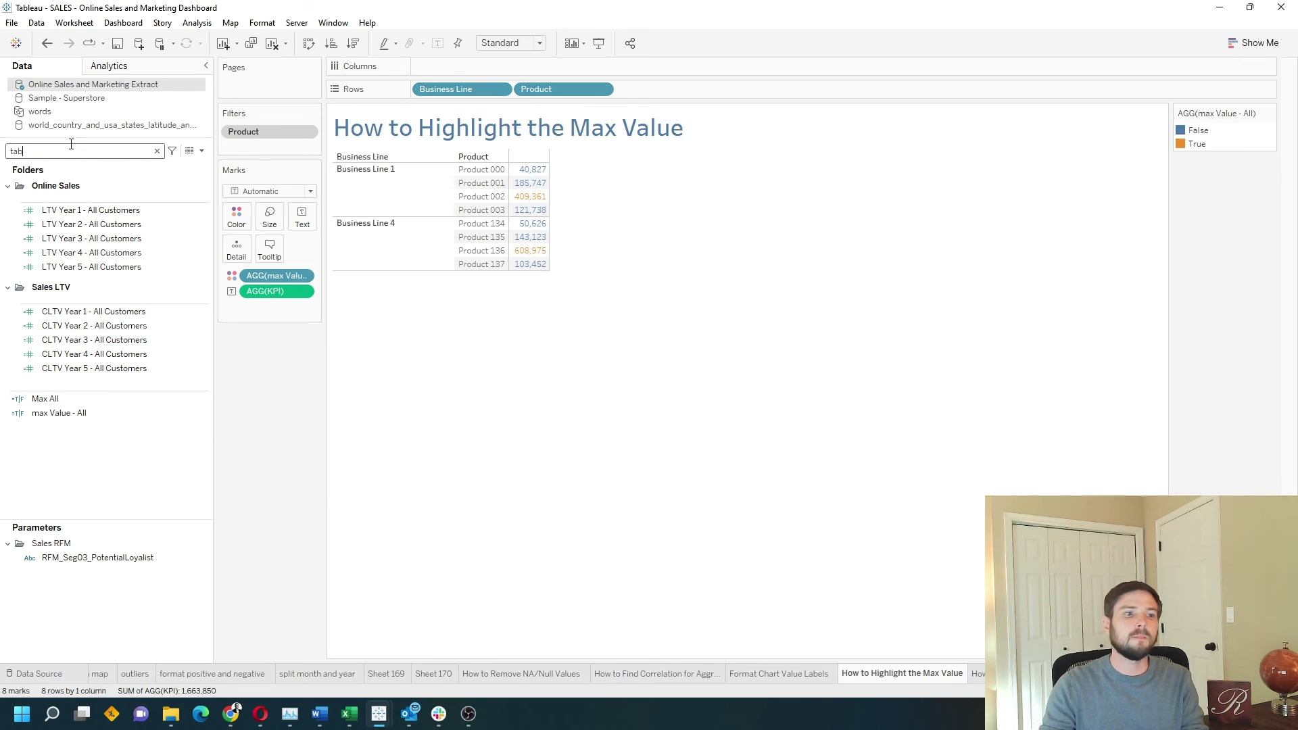
pyautogui.write('table')
# Drag Max Table onto Color in the Marks card.
pyautogui.moveTo(50, 196); pyautogui.dragTo(237, 215)
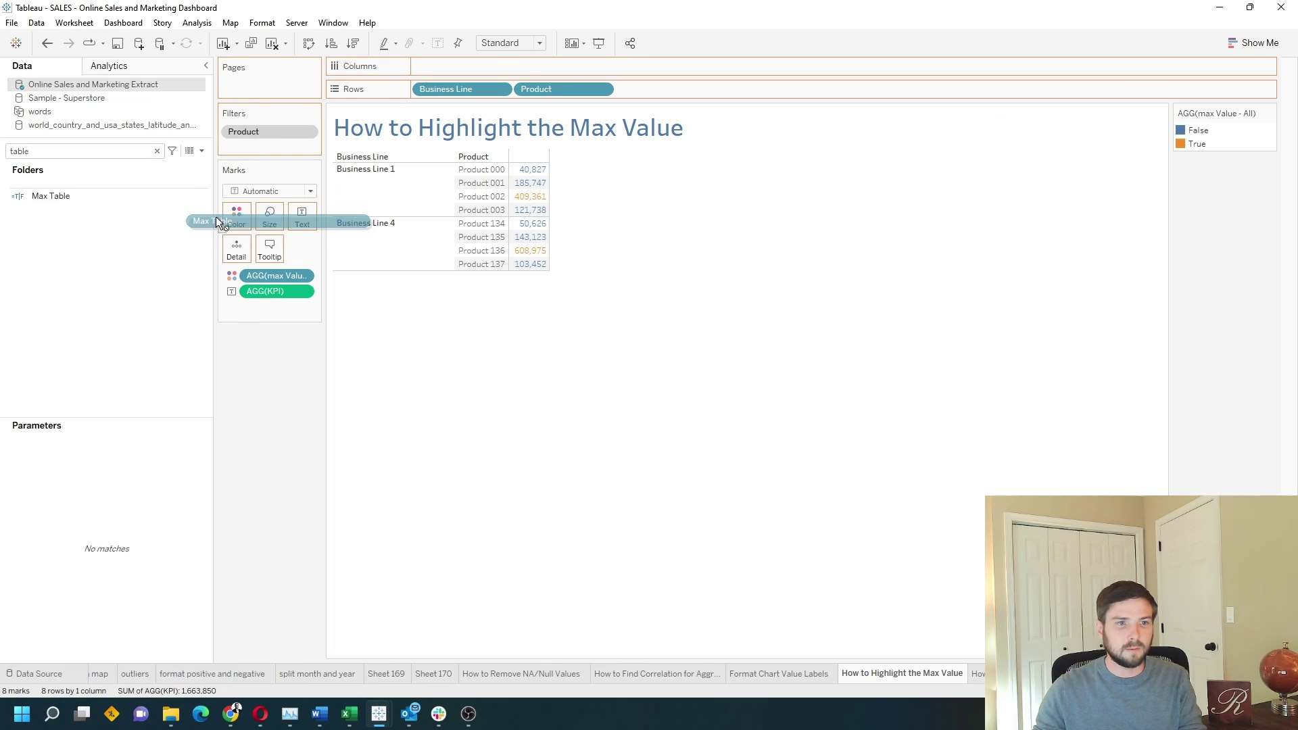
pyautogui.moveTo(237, 341); pyautogui.dragTo(240, 345)
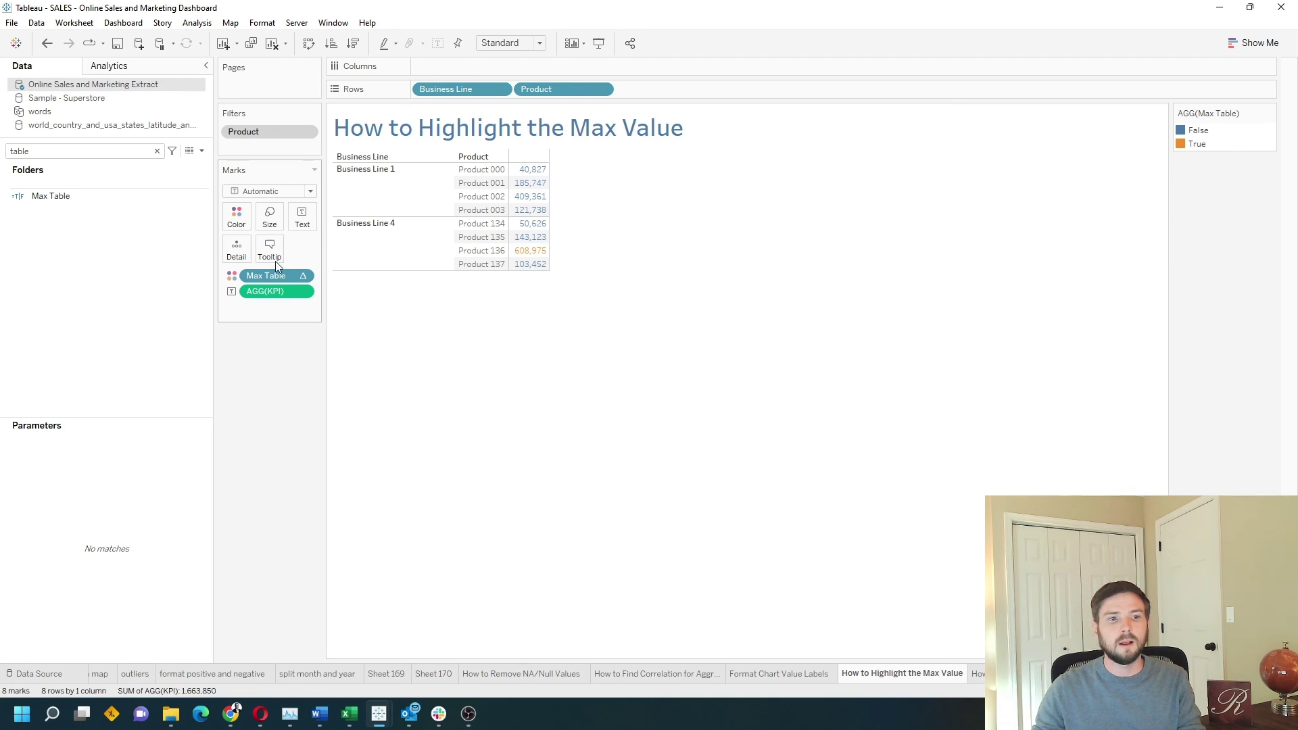
pyautogui.click(304, 276)
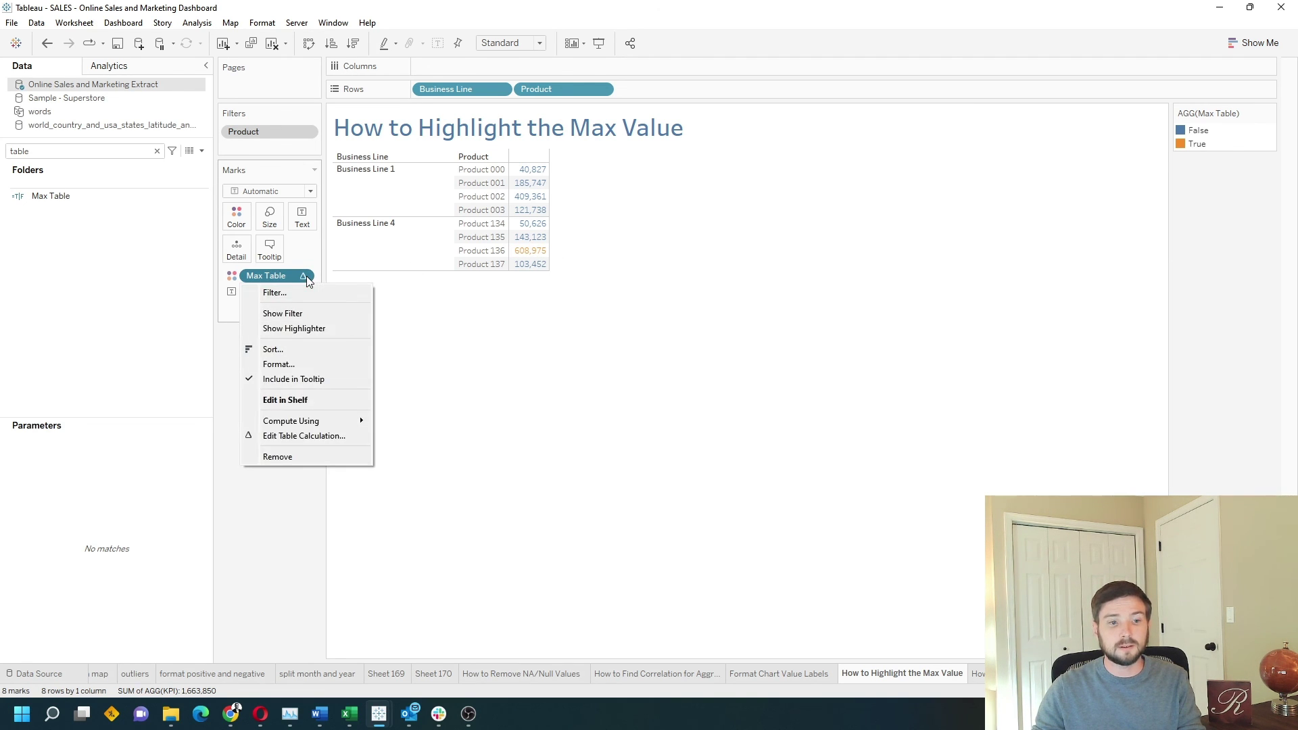
# Set Max Table to compute using Specific Dimensions: Product only, Business Line unchecked.
pyautogui.click(345, 436)
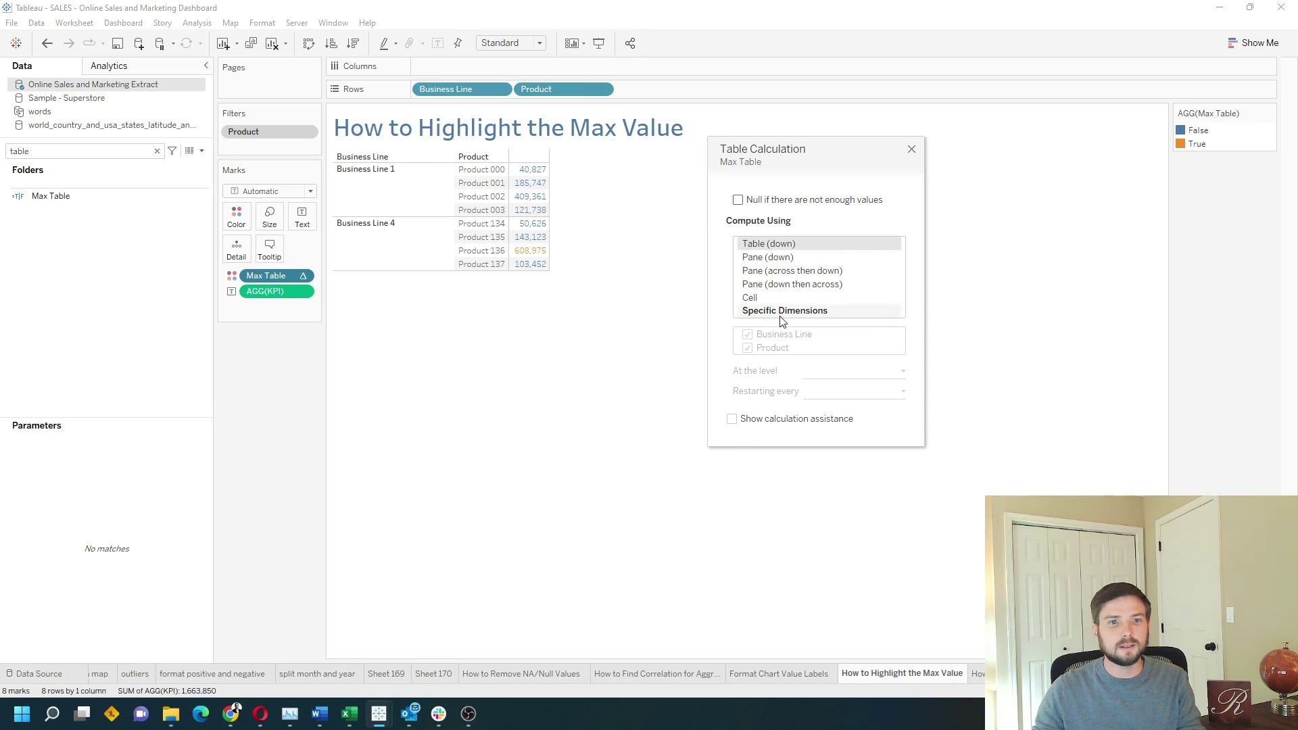
pyautogui.click(770, 312)
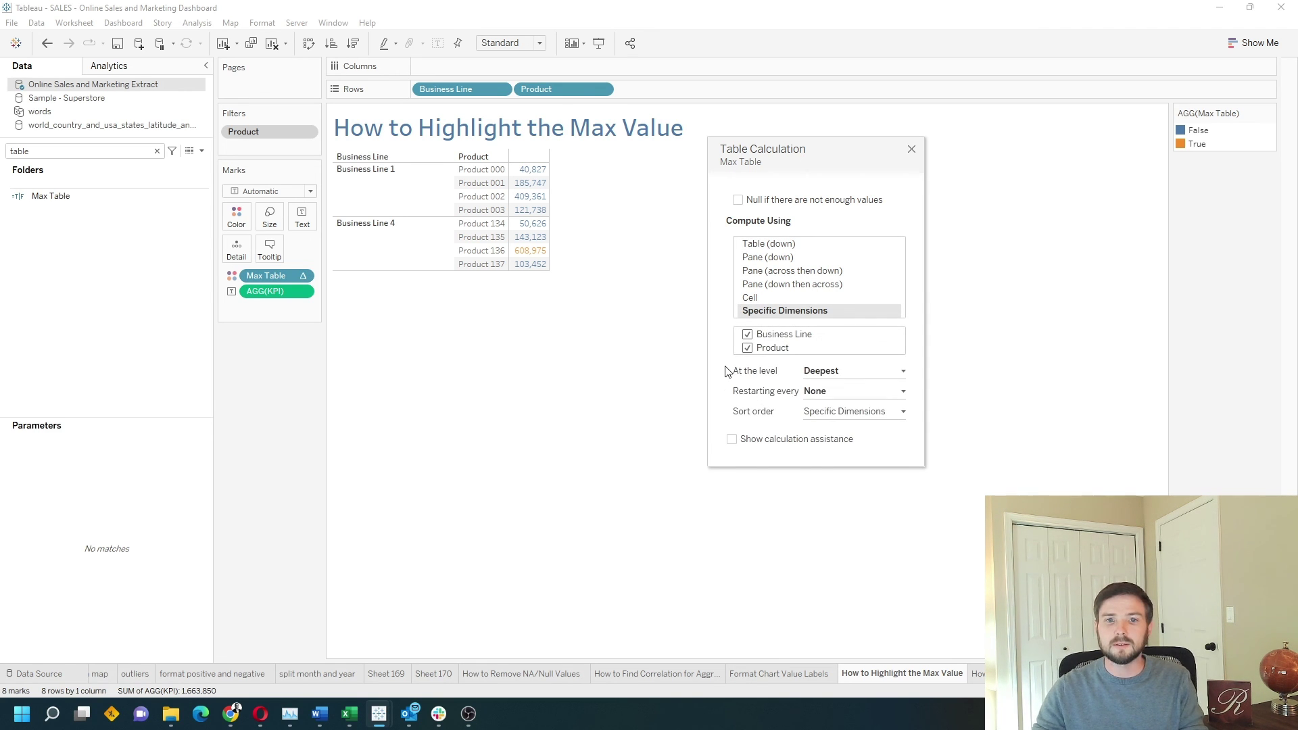
pyautogui.click(748, 335)
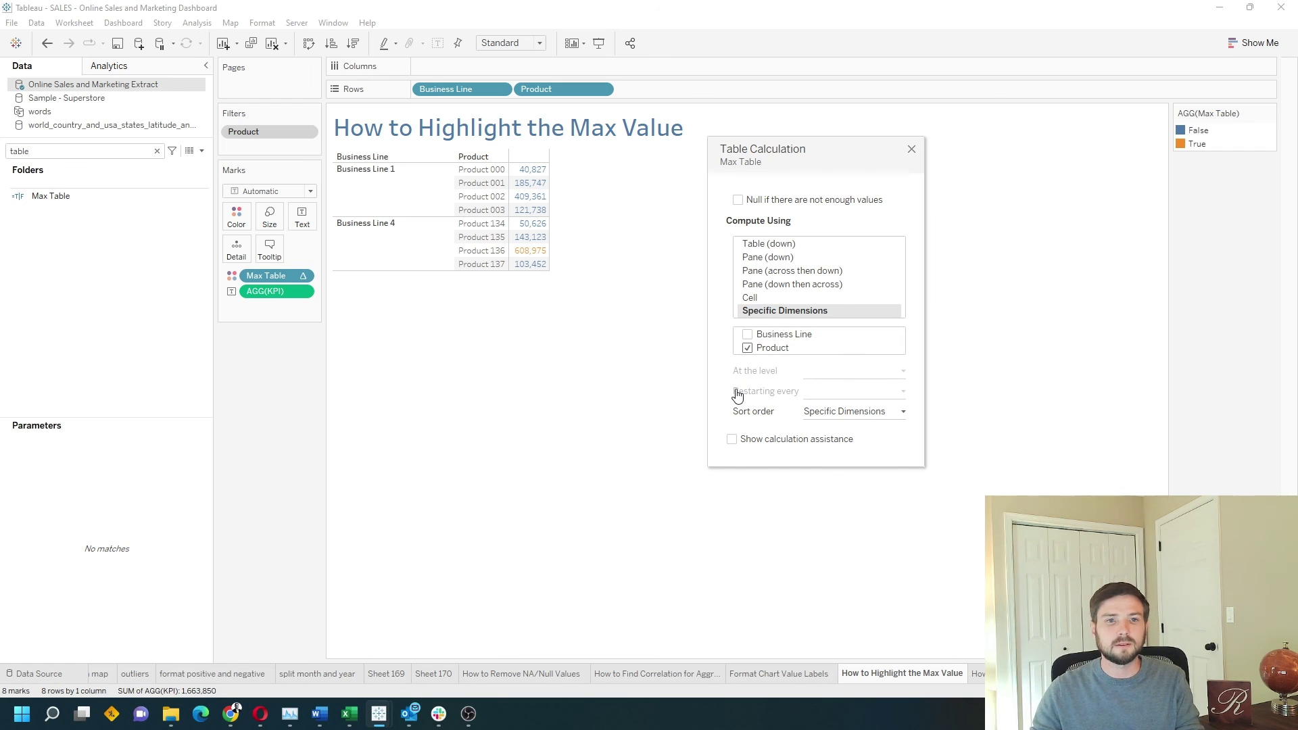